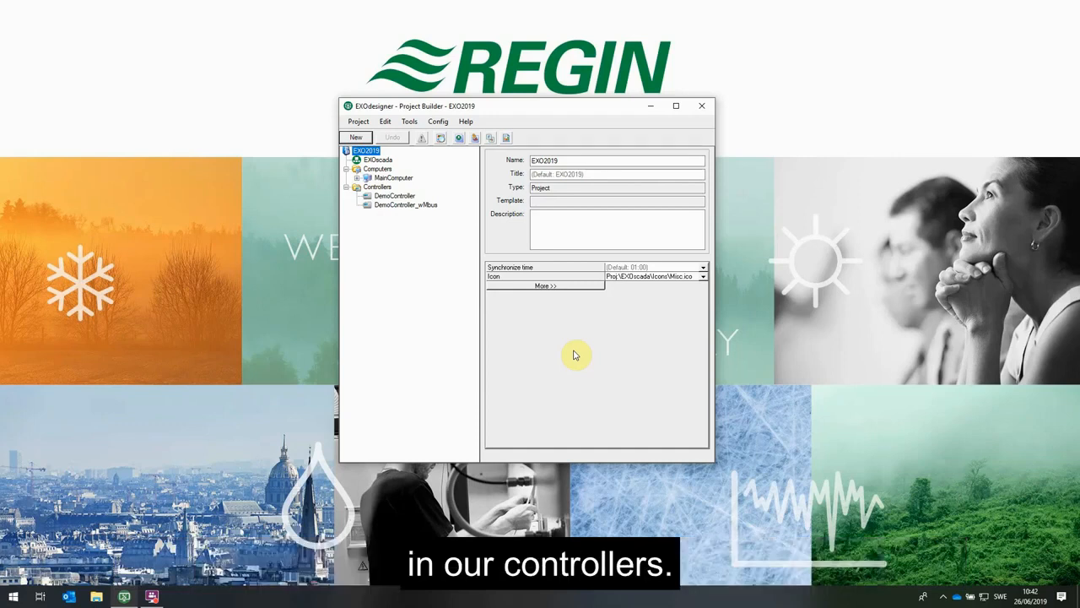
- Check the DemoController's function list for the Modbus Master 3.0 function
{"action": "left_click", "coordinate": [400, 197]}
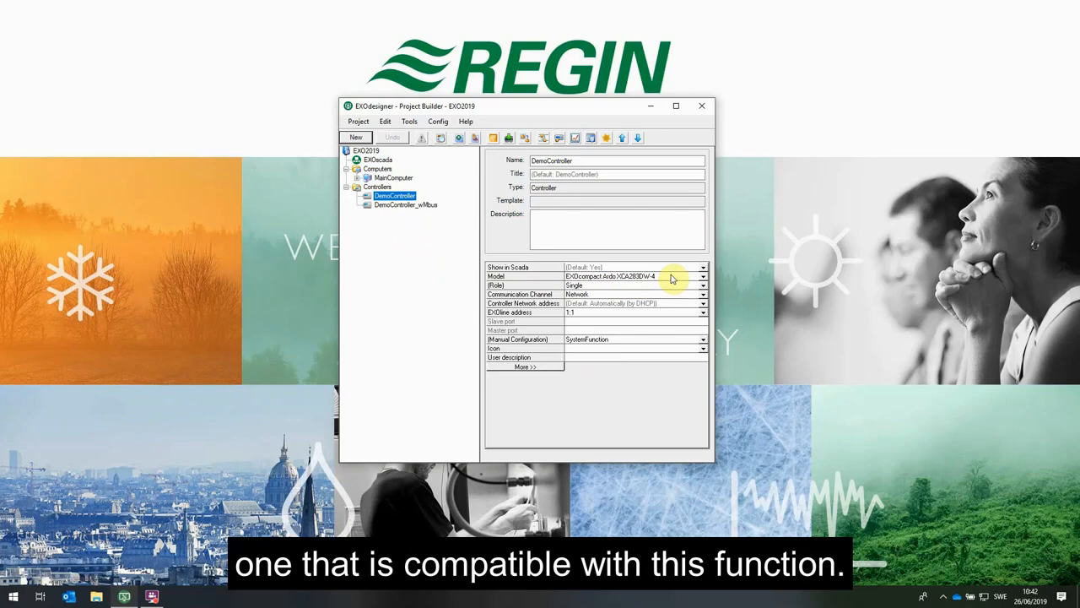
{"action": "left_click", "coordinate": [438, 122]}
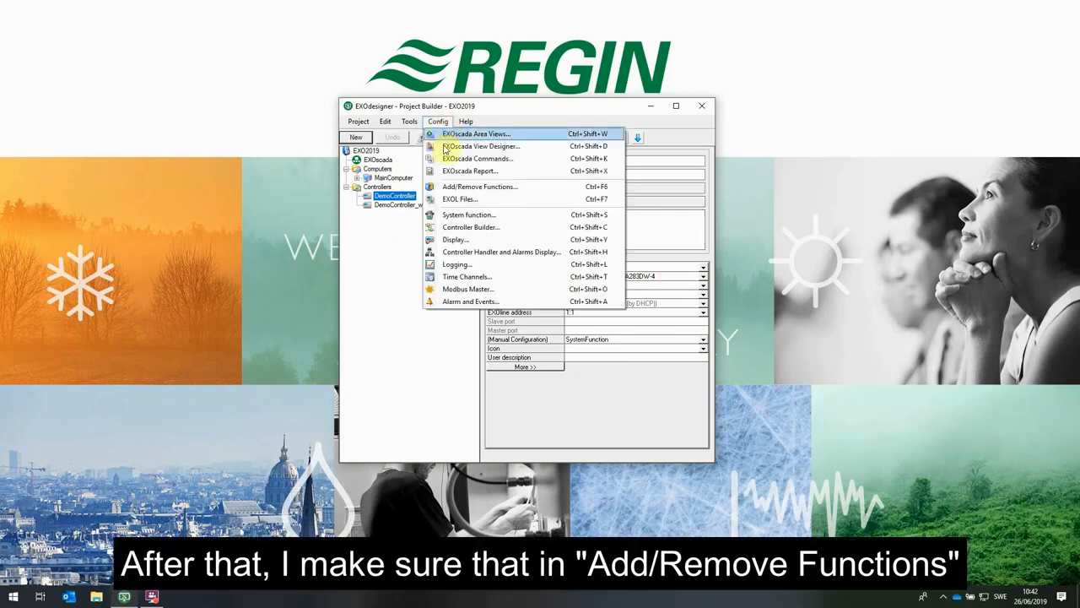
{"action": "left_click", "coordinate": [501, 191]}
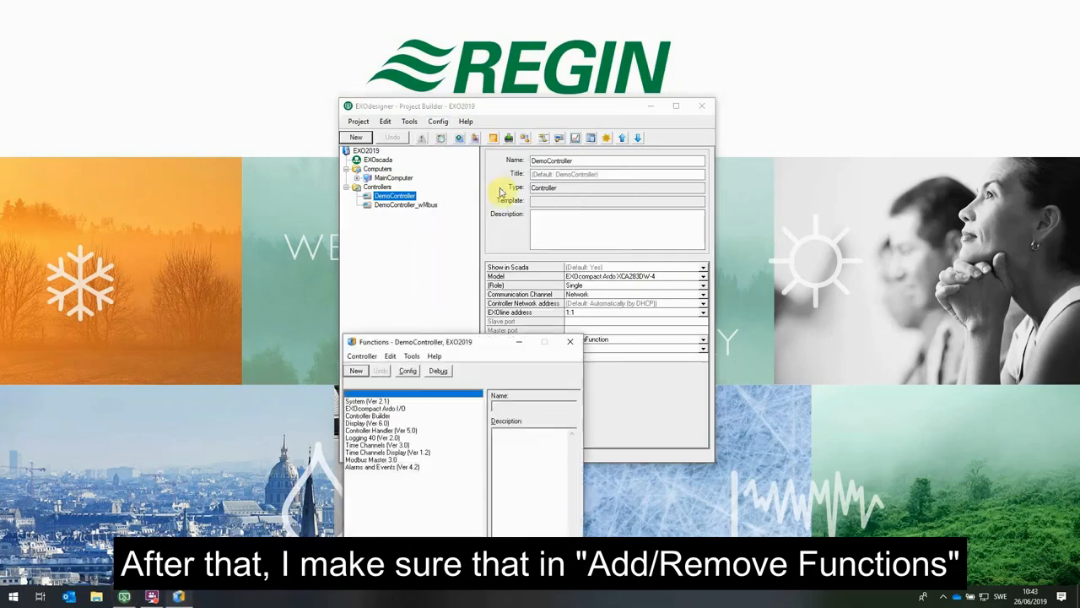
{"action": "left_click_drag", "start_coordinate": [479, 352], "coordinate": [541, 201]}
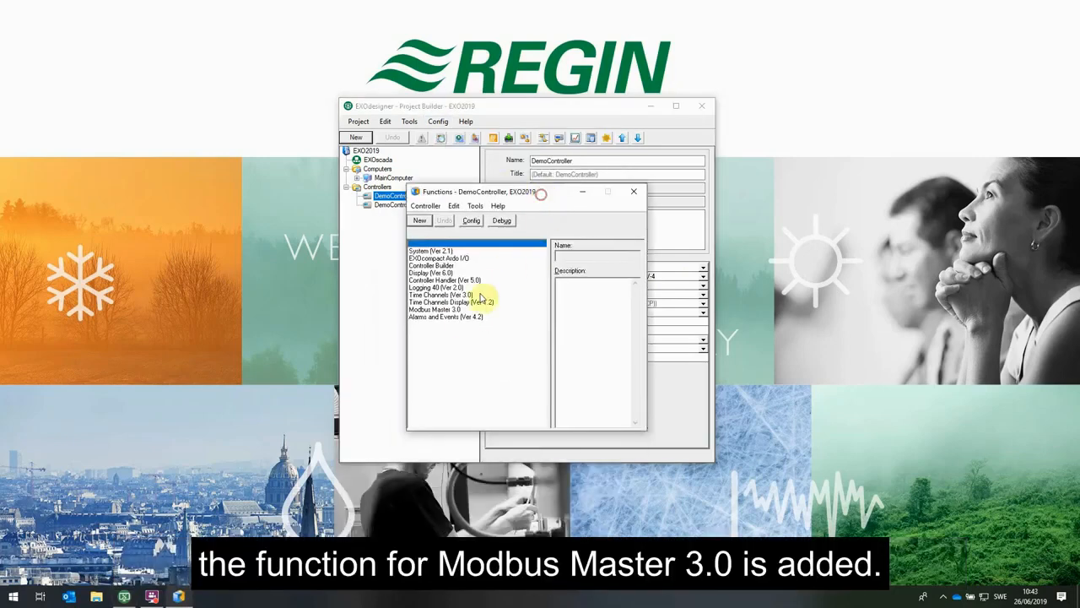
{"action": "left_click", "coordinate": [458, 311]}
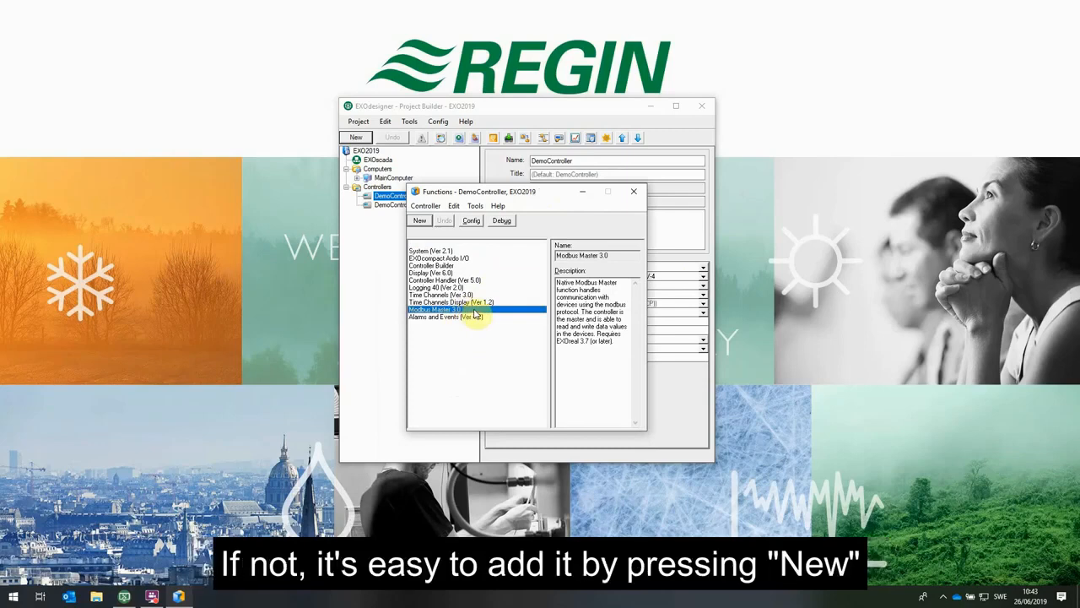
{"action": "left_click", "coordinate": [425, 225]}
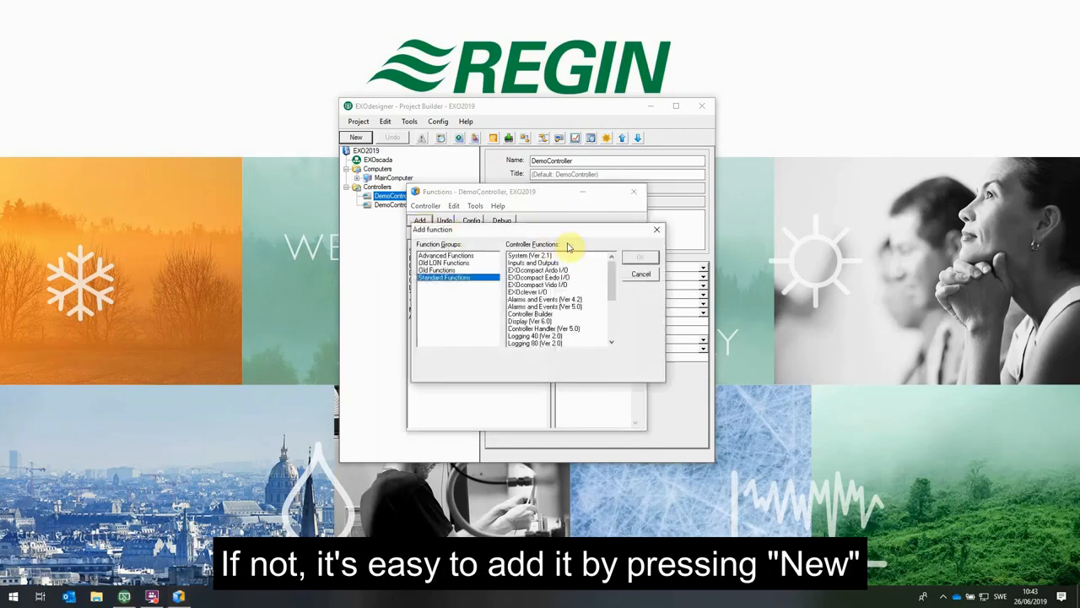
{"action": "left_click_drag", "start_coordinate": [613, 261], "coordinate": [614, 319]}
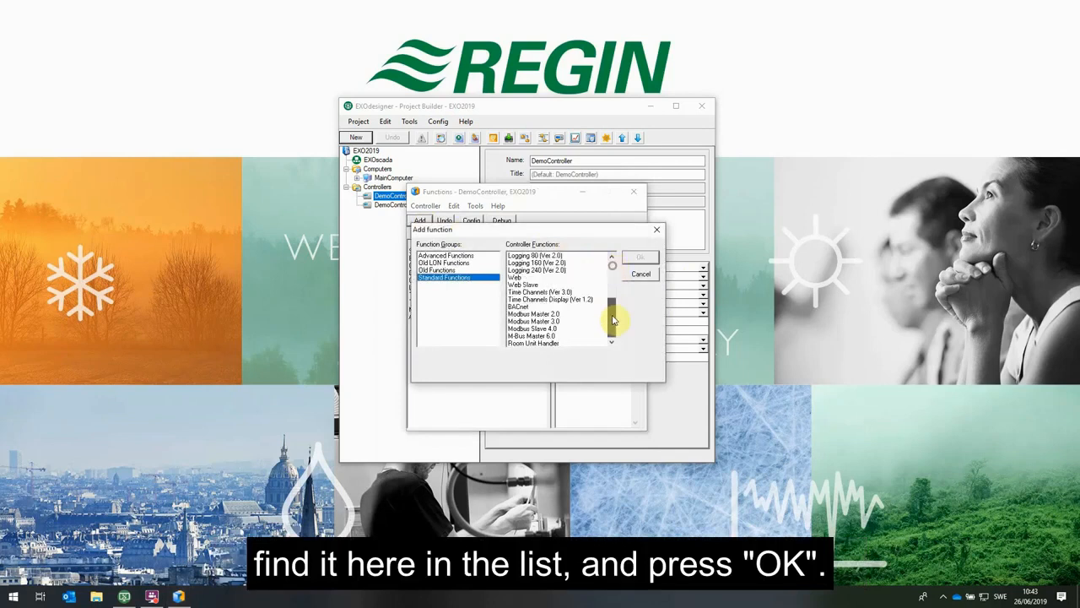
{"action": "left_click", "coordinate": [545, 321]}
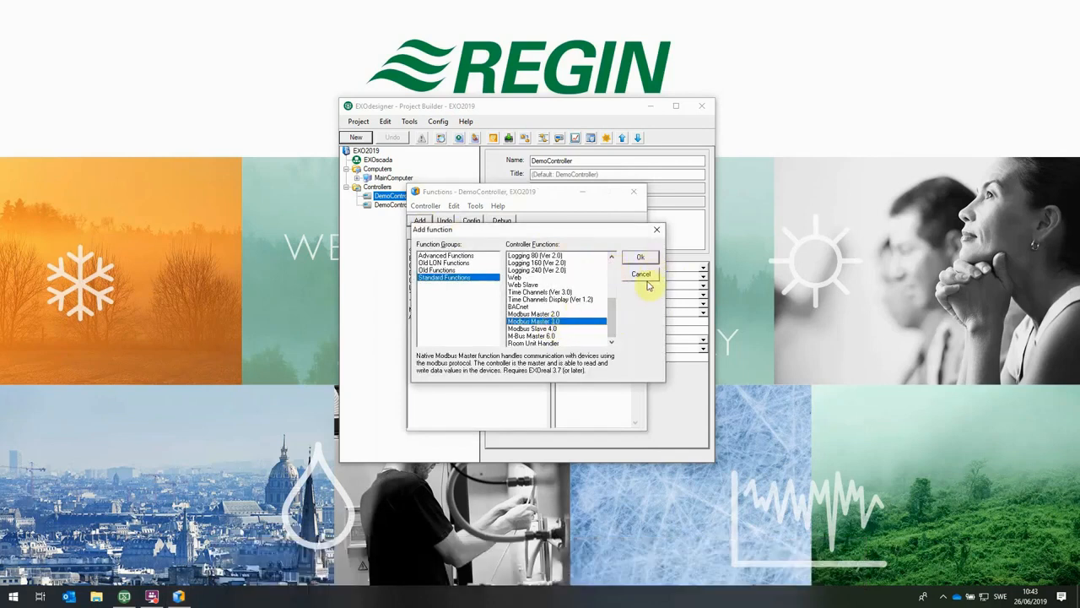
{"action": "left_click", "coordinate": [643, 277]}
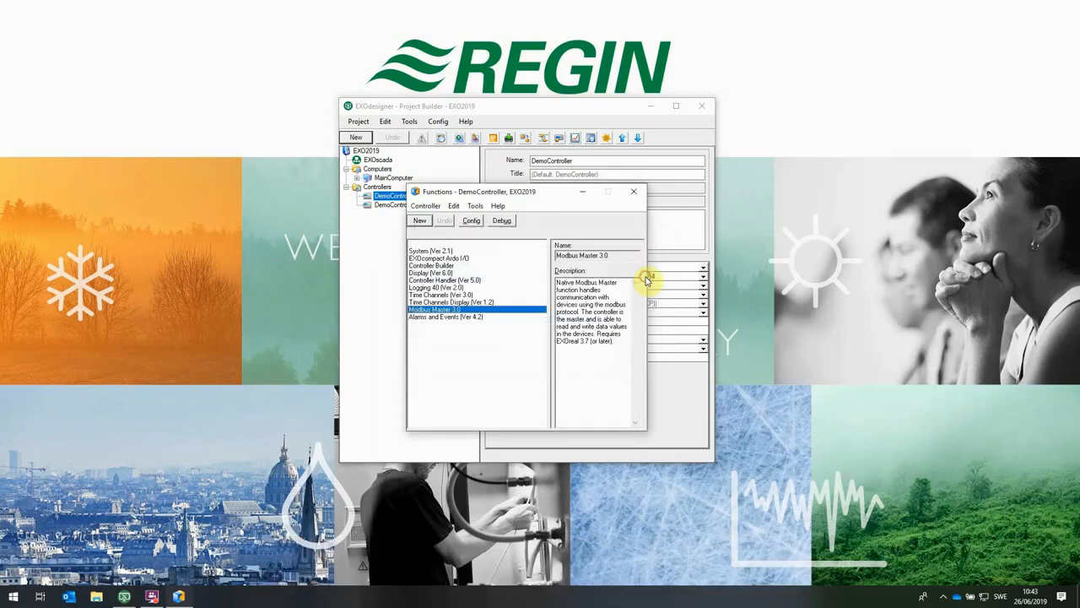
{"action": "left_click", "coordinate": [636, 197]}
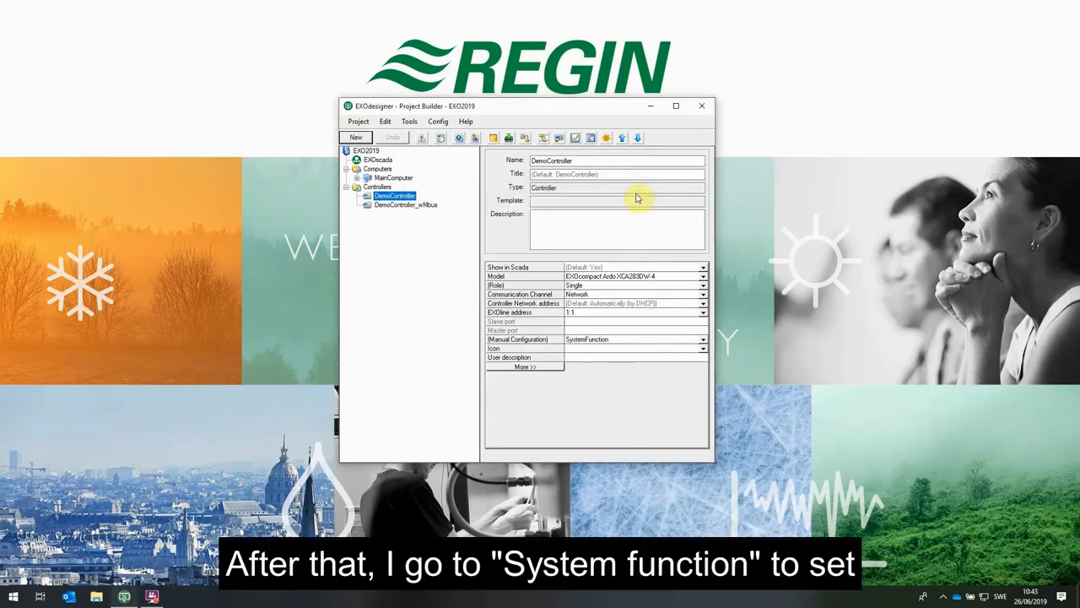
- In the DemoController's system function settings, set the mode of communication Port 2 to Modbus Master and apply it
{"action": "left_click", "coordinate": [438, 121]}
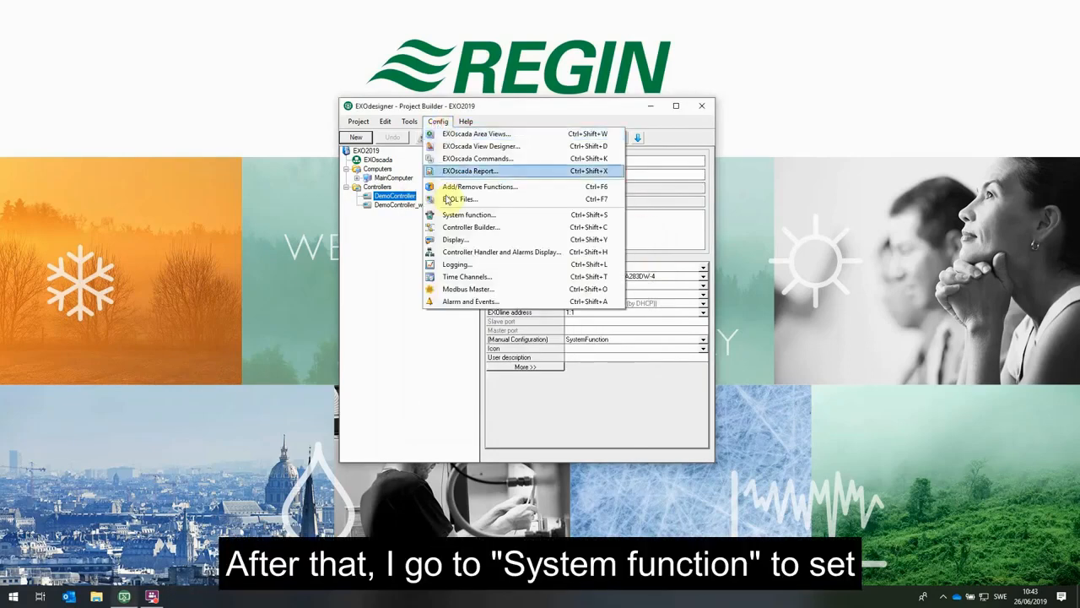
{"action": "left_click", "coordinate": [495, 218]}
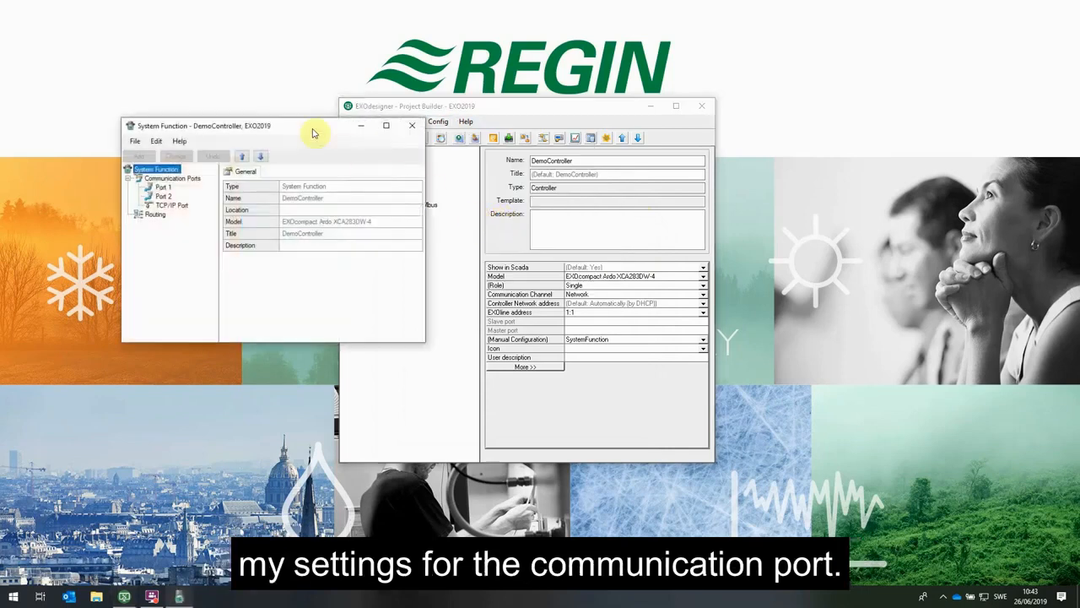
{"action": "left_click_drag", "start_coordinate": [313, 133], "coordinate": [599, 200]}
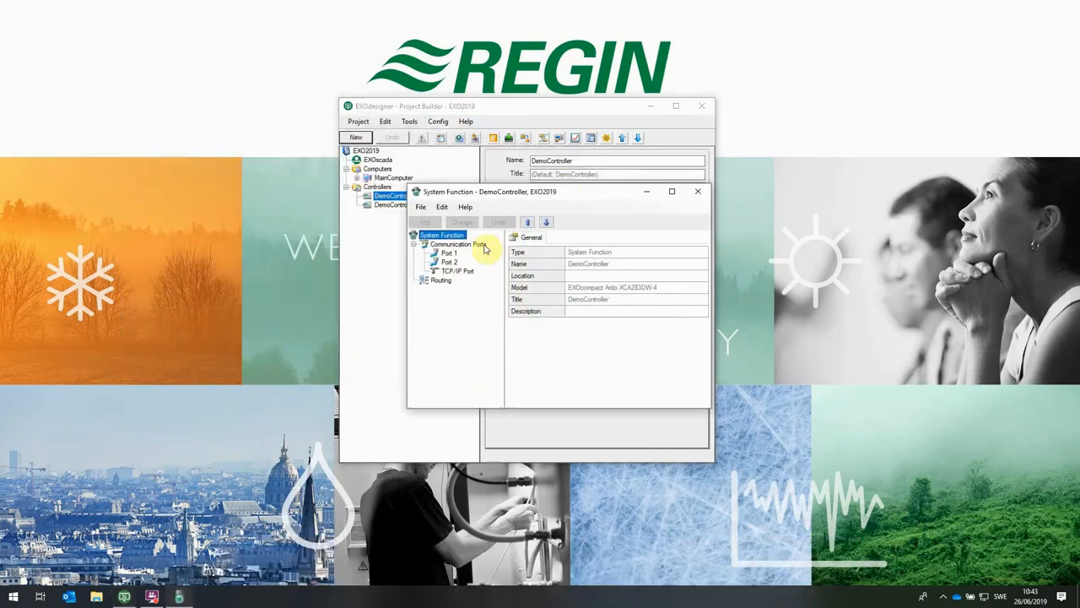
{"action": "left_click", "coordinate": [449, 263]}
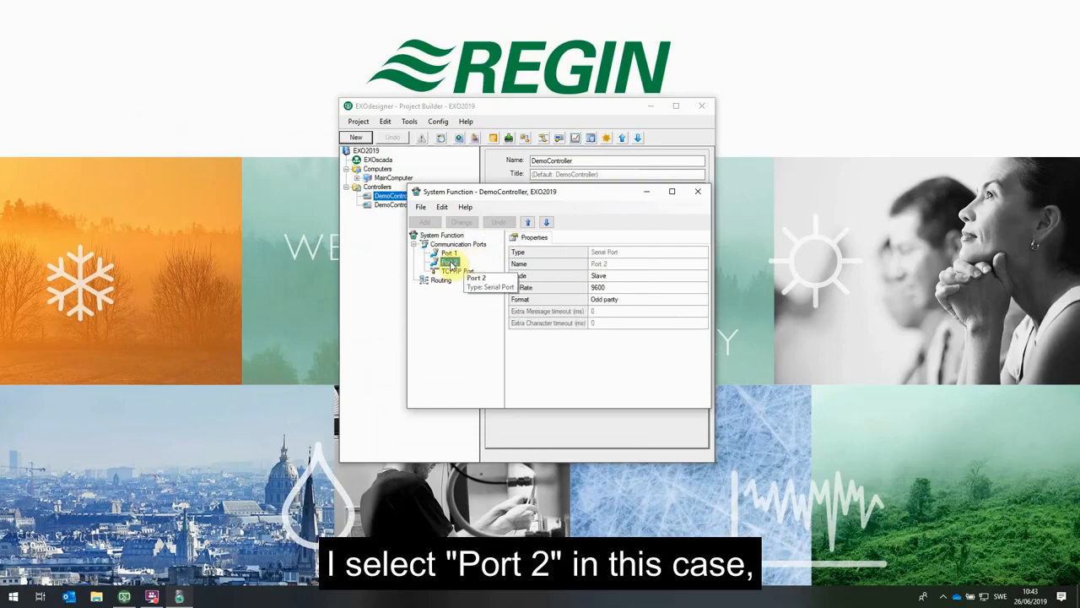
{"action": "left_click", "coordinate": [701, 278]}
{"action": "left_click", "coordinate": [703, 277]}
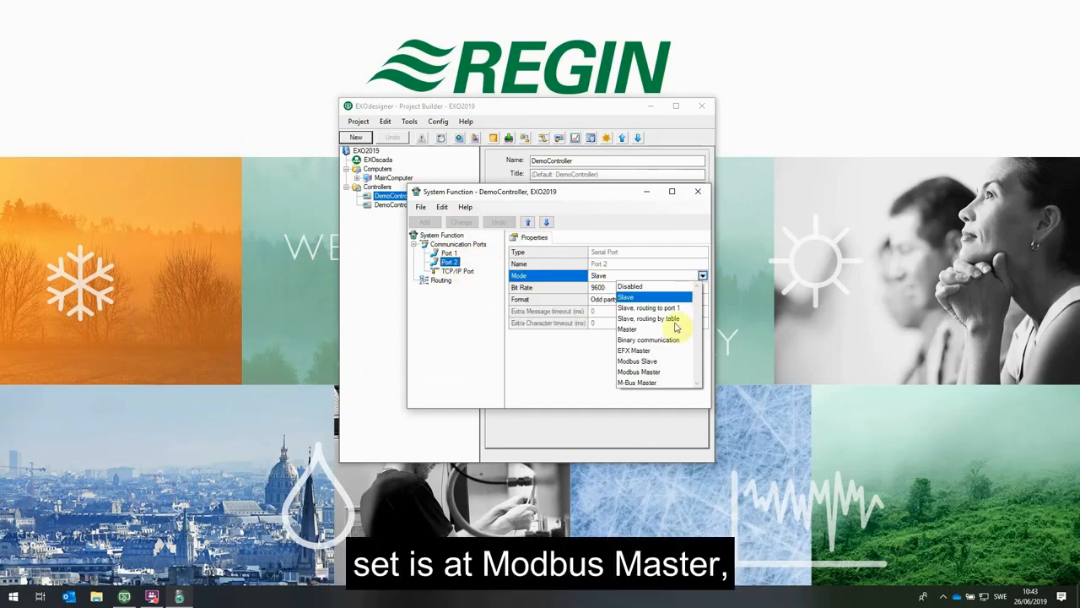
{"action": "left_click", "coordinate": [655, 373]}
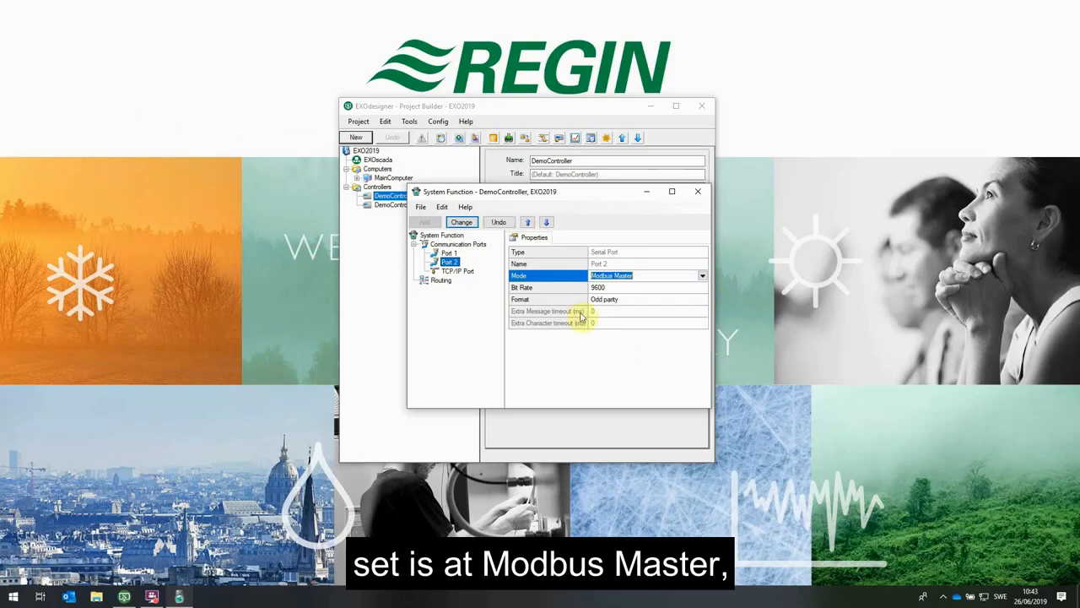
{"action": "left_click", "coordinate": [463, 225]}
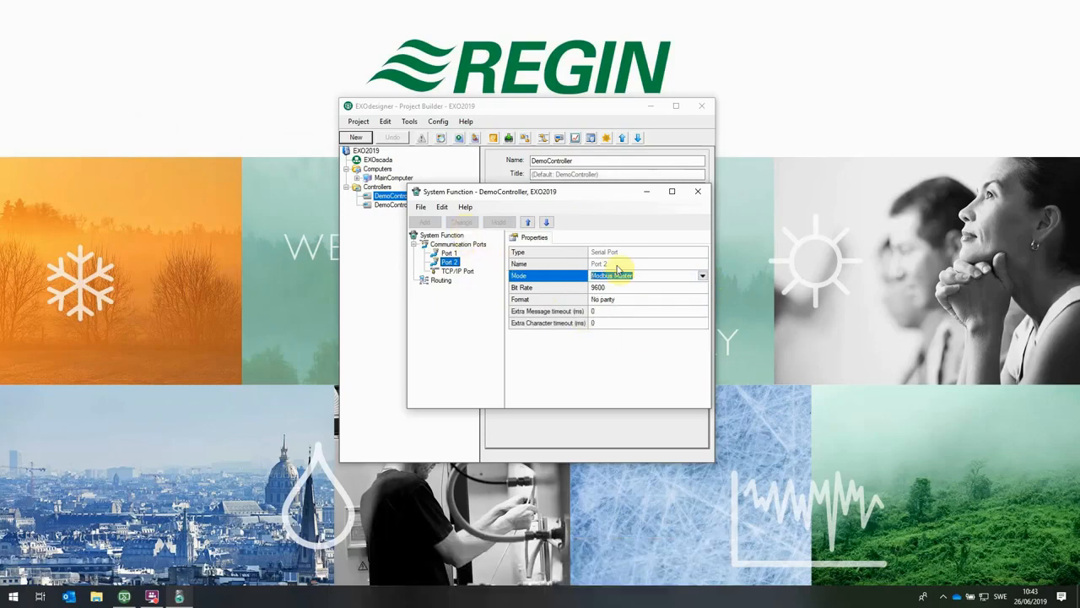
- Set Port 2's bit rate to 19200, apply the change, and save and close the system function settings
{"action": "left_click", "coordinate": [700, 289]}
{"action": "left_click", "coordinate": [702, 289]}
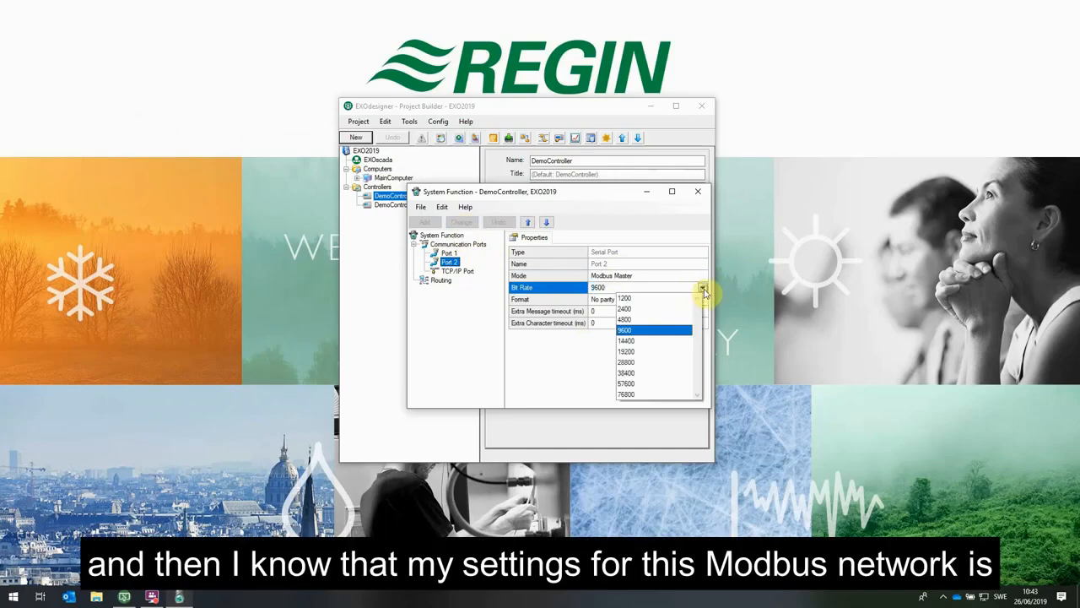
{"action": "left_click", "coordinate": [633, 355]}
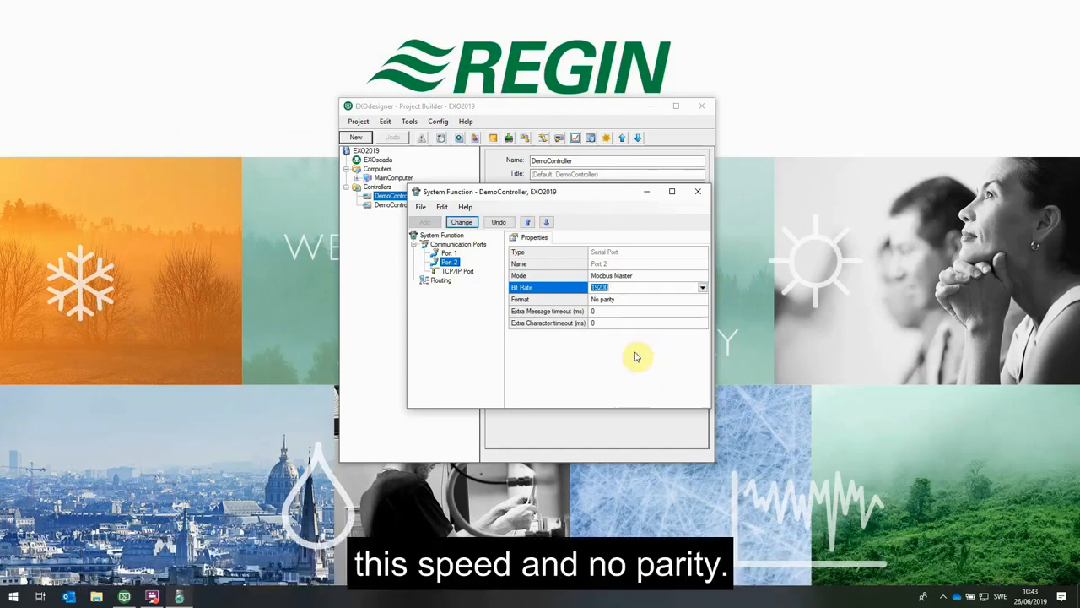
{"action": "left_click", "coordinate": [635, 299]}
{"action": "left_click", "coordinate": [469, 224]}
{"action": "left_click", "coordinate": [421, 207]}
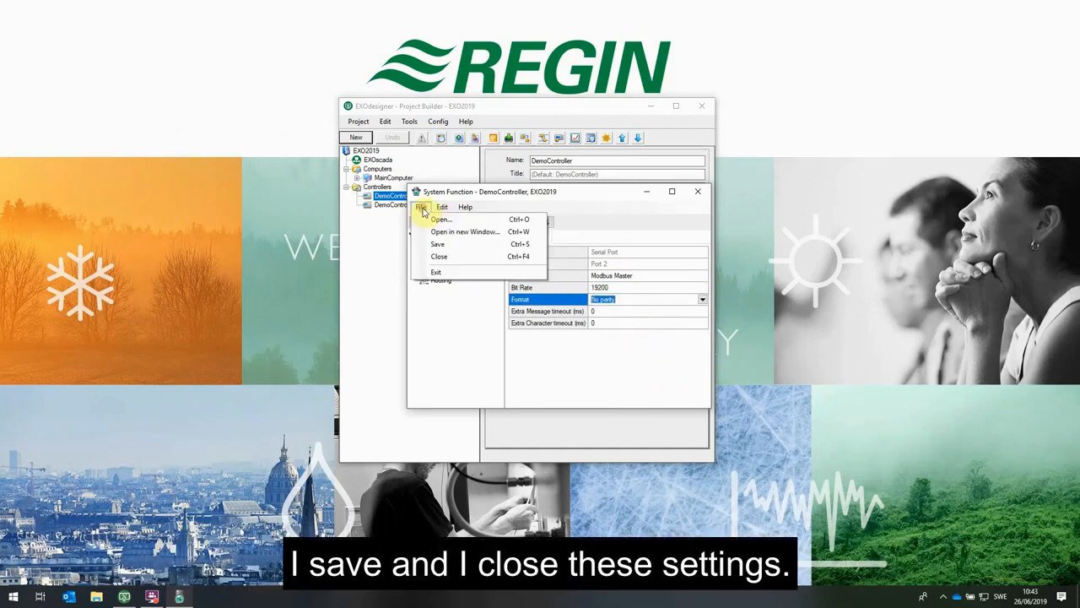
{"action": "left_click", "coordinate": [436, 245]}
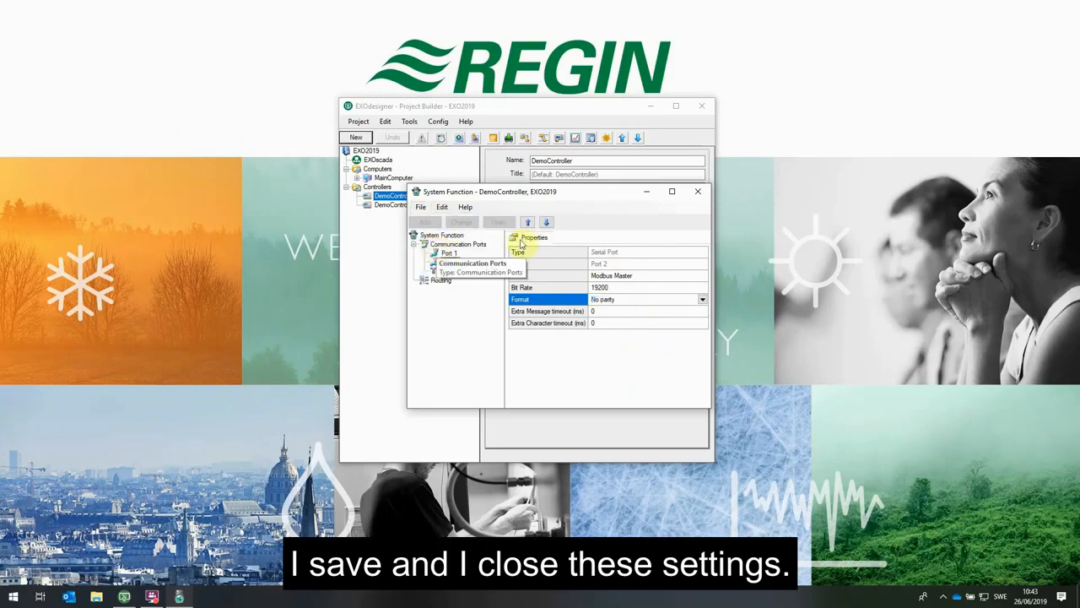
{"action": "left_click", "coordinate": [699, 197]}
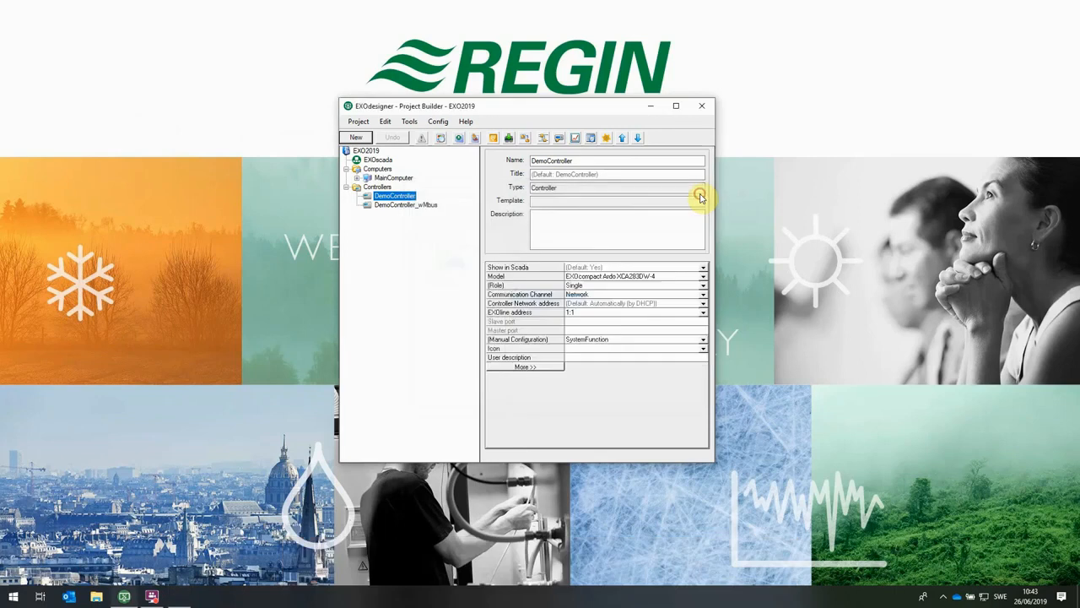
- Open the Modbus Master tool for the DemoController and add a device group named RTU
{"action": "left_click", "coordinate": [607, 139]}
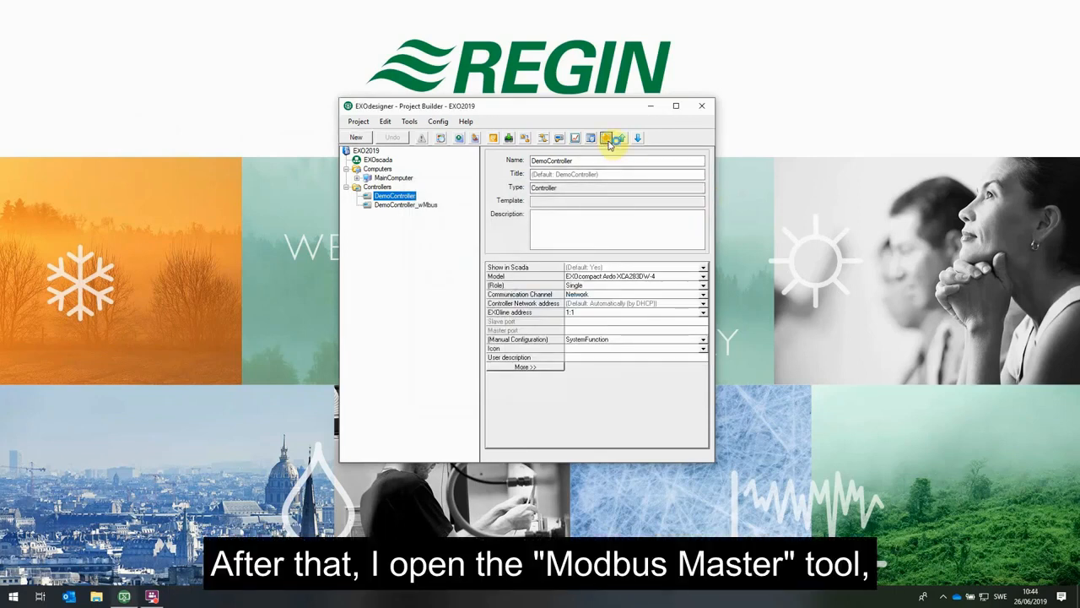
{"action": "left_click_drag", "start_coordinate": [321, 141], "coordinate": [530, 144]}
{"action": "left_click", "coordinate": [359, 172]}
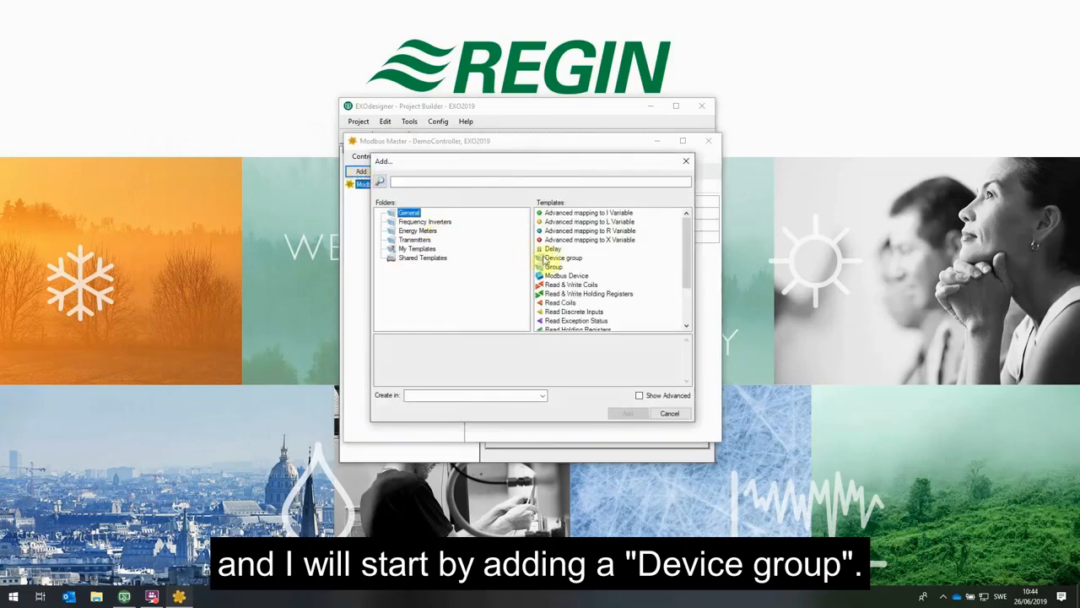
{"action": "left_click", "coordinate": [562, 261]}
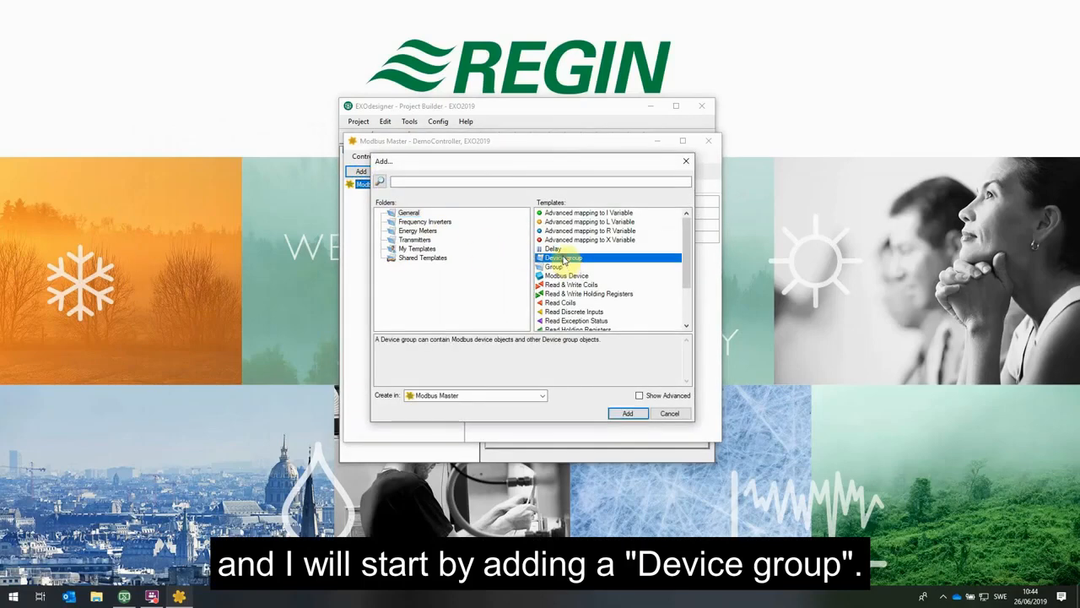
{"action": "left_click", "coordinate": [628, 414]}
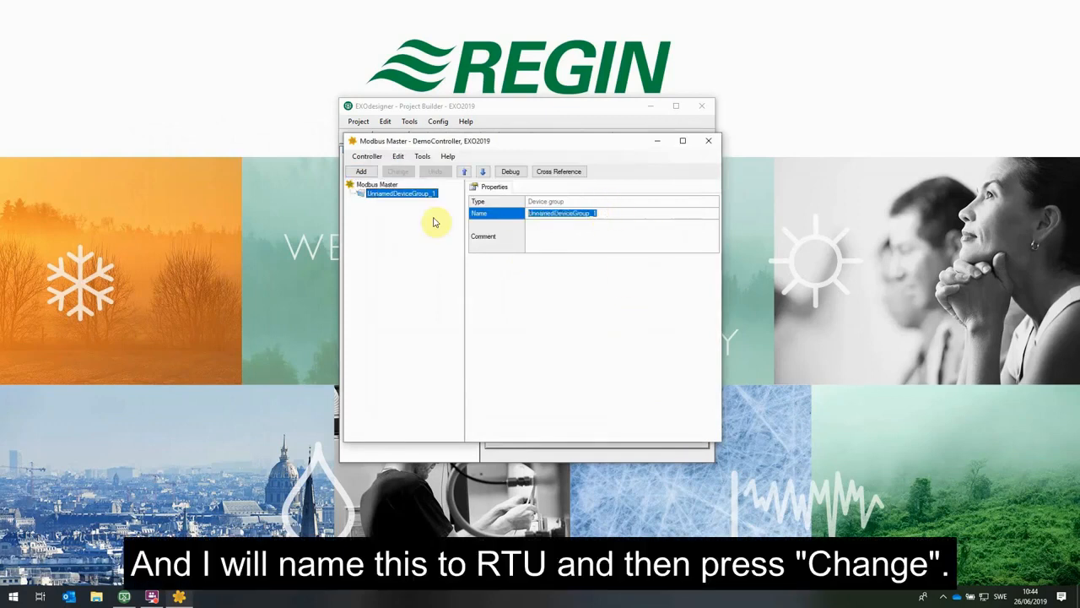
{"action": "type", "text": "RTU"}
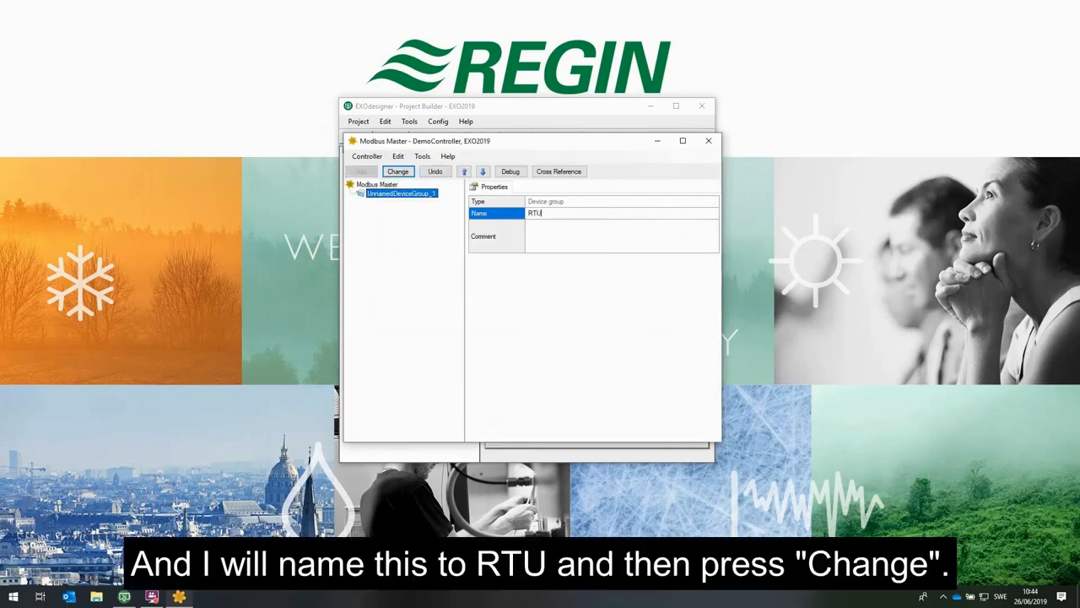
{"action": "left_click", "coordinate": [402, 172]}
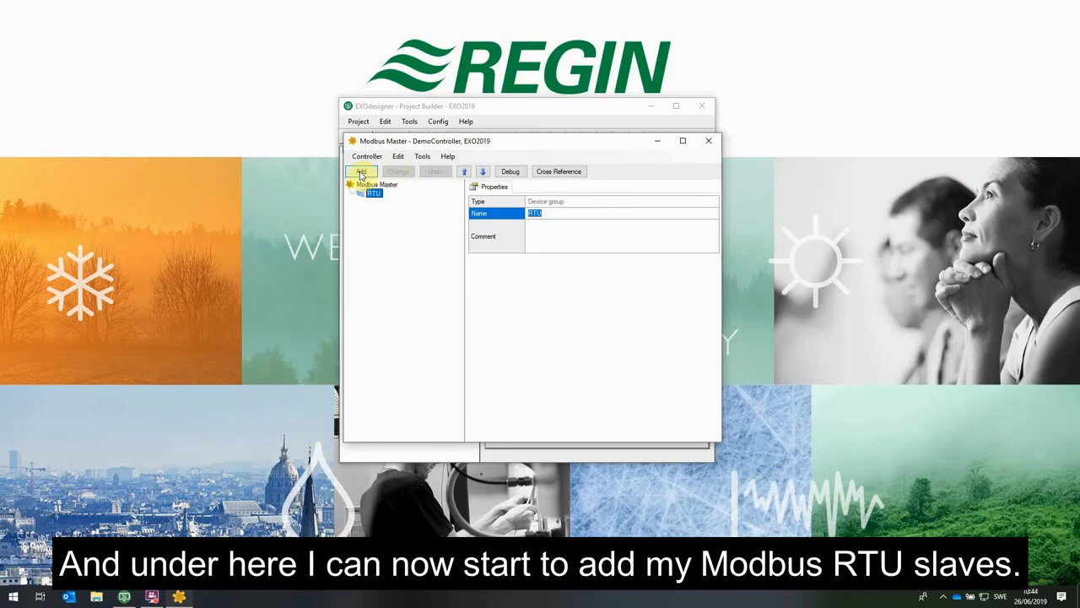
- Add the pre-made RCW-M wireless receiver template from the Transmitters templates to the RTU device group
{"action": "left_click", "coordinate": [361, 172]}
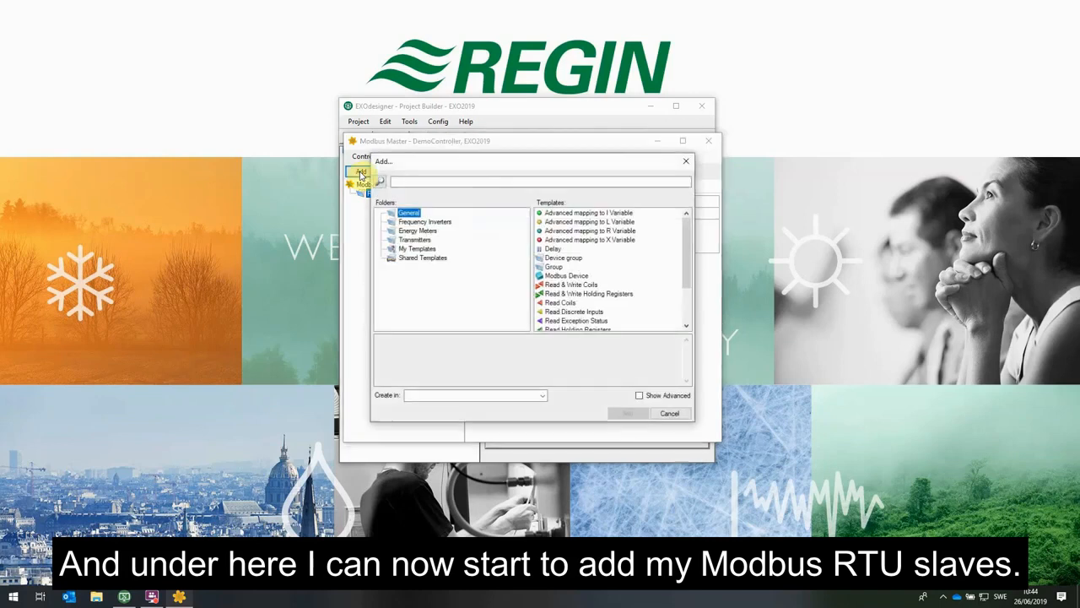
{"action": "left_click", "coordinate": [562, 279]}
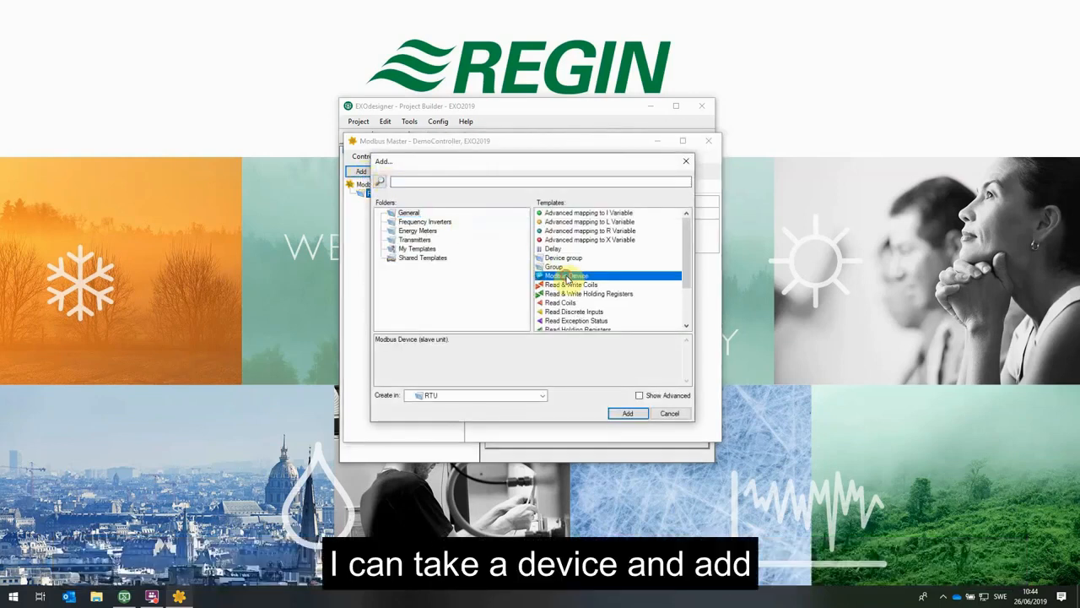
{"action": "scroll", "coordinate": [688, 274], "scroll_direction": "down", "scroll_amount": 2}
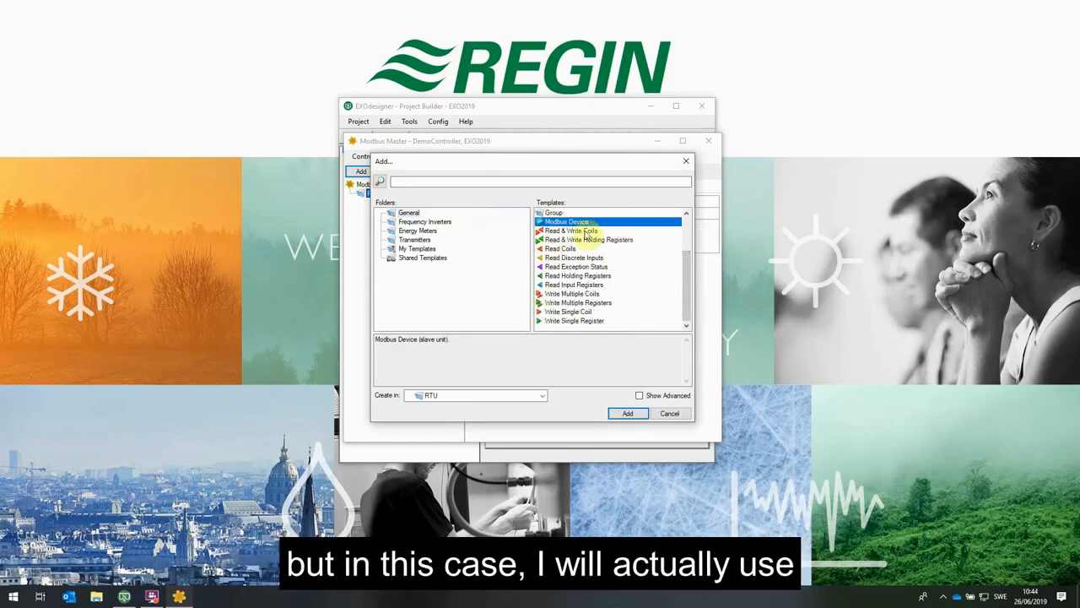
{"action": "left_click", "coordinate": [406, 241]}
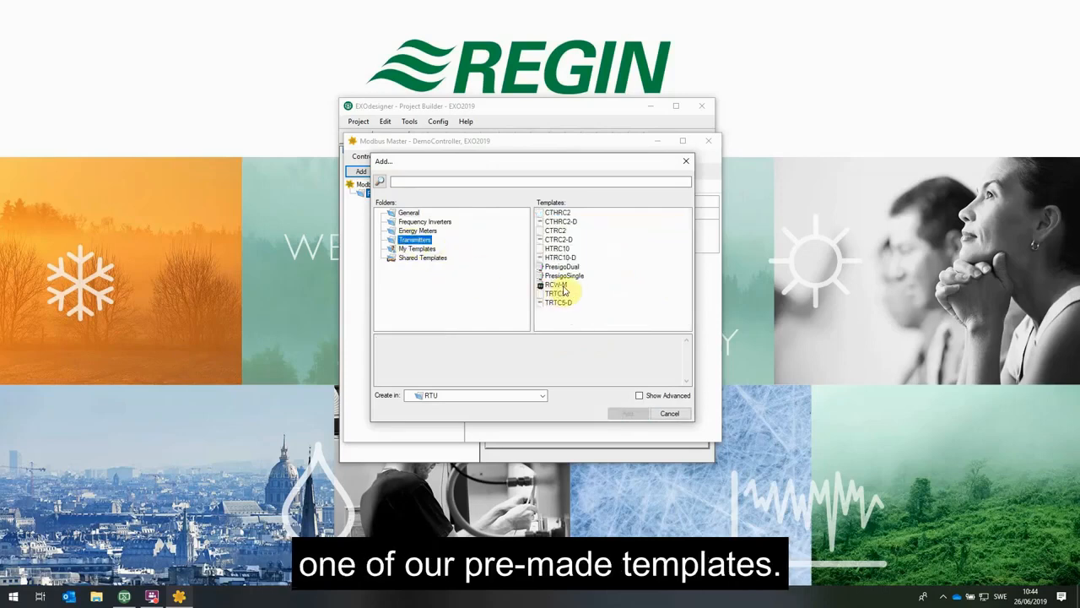
{"action": "left_click", "coordinate": [563, 286]}
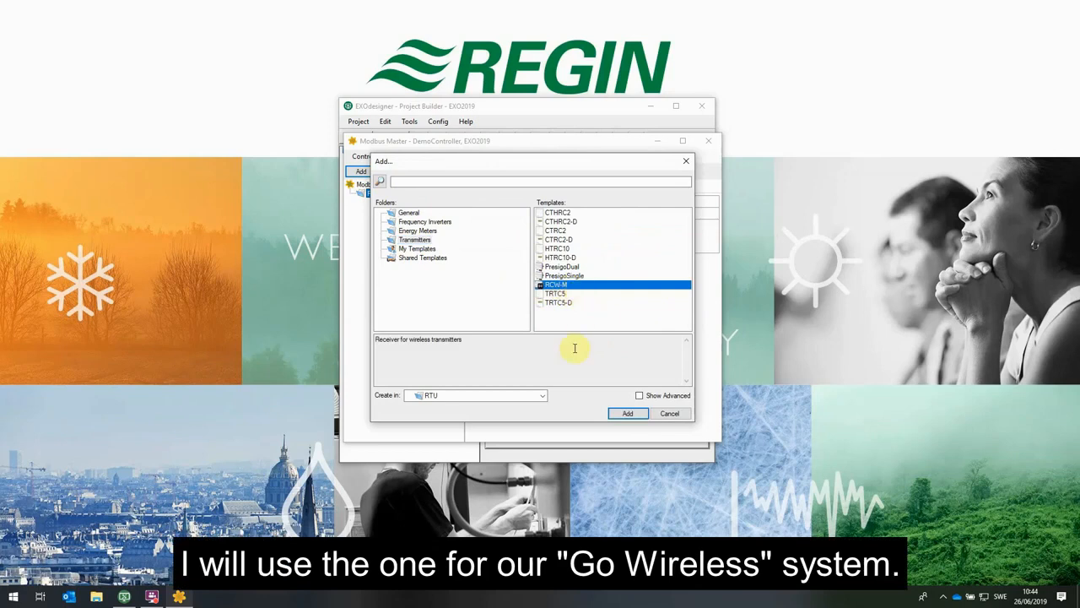
{"action": "left_click", "coordinate": [627, 413]}
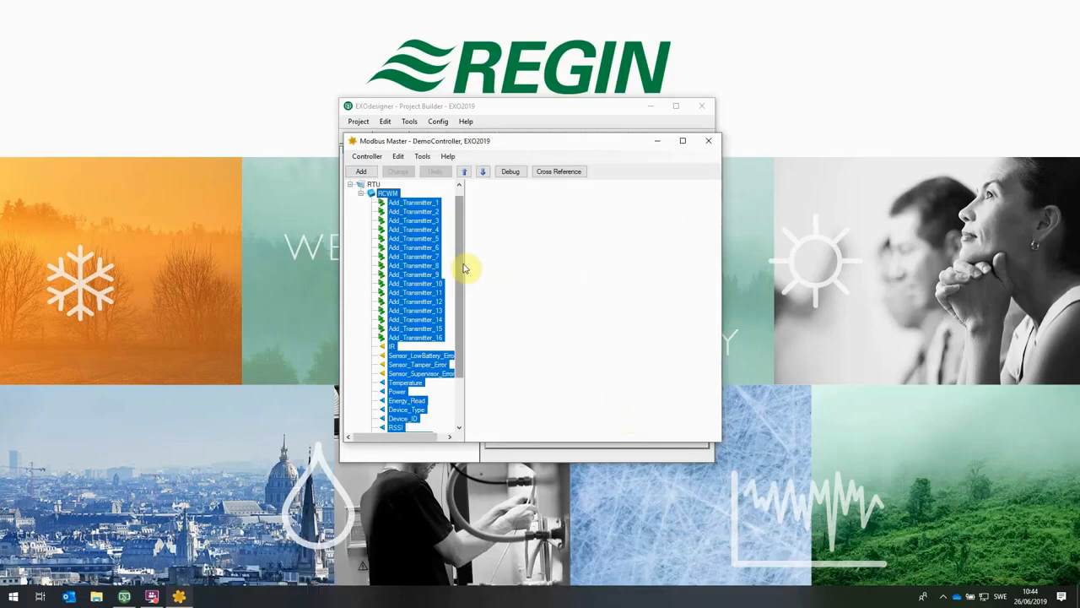
{"action": "left_click_drag", "start_coordinate": [463, 268], "coordinate": [465, 224]}
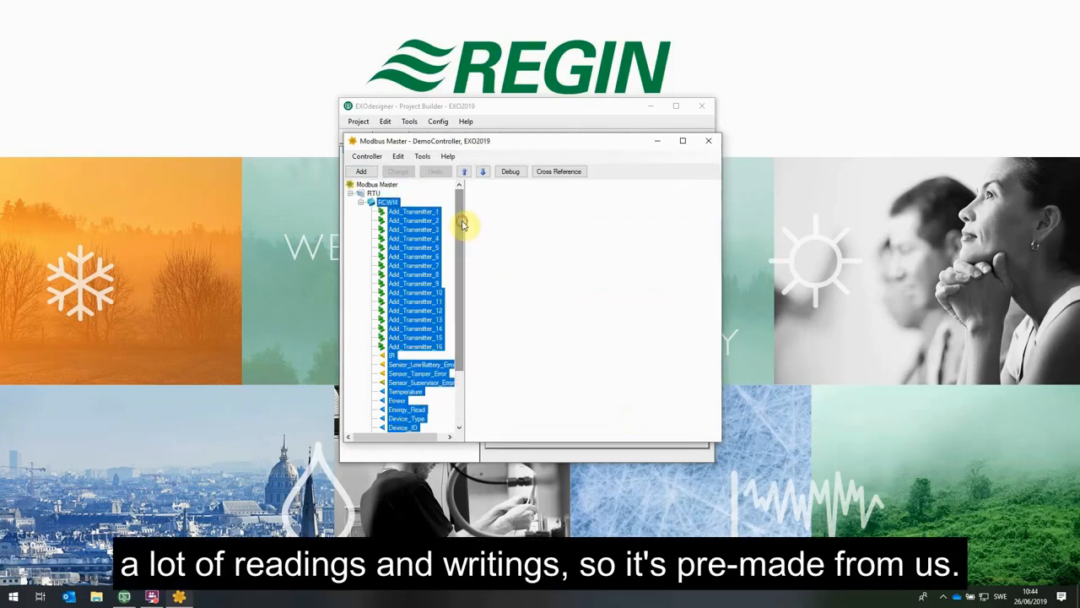
- Review the RCWM device's communication properties and Modbus device address, and collapse the RTU group
{"action": "left_click", "coordinate": [387, 204]}
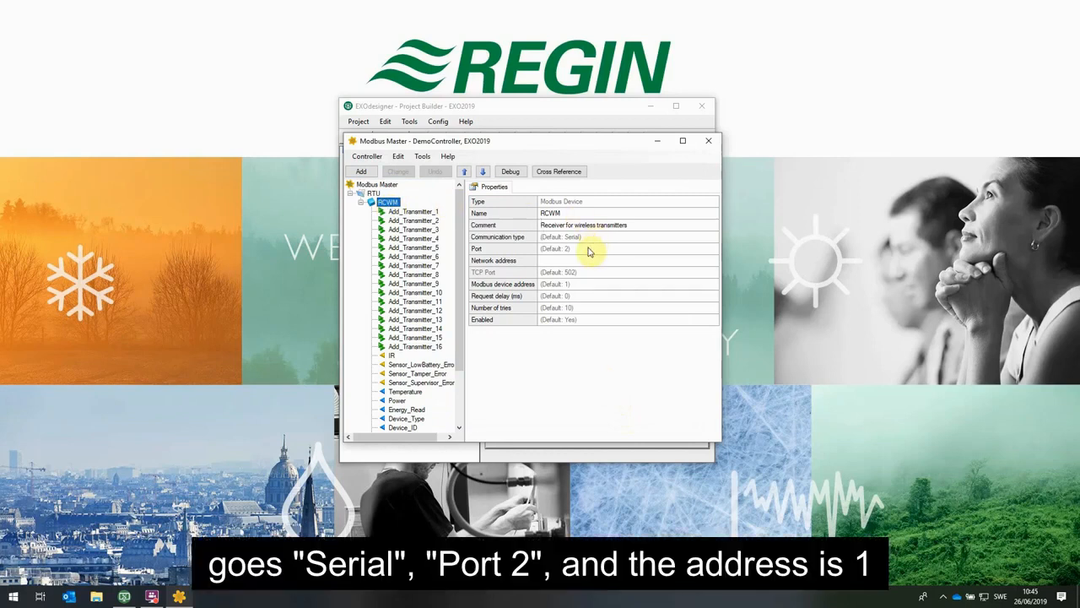
{"action": "left_click", "coordinate": [580, 285]}
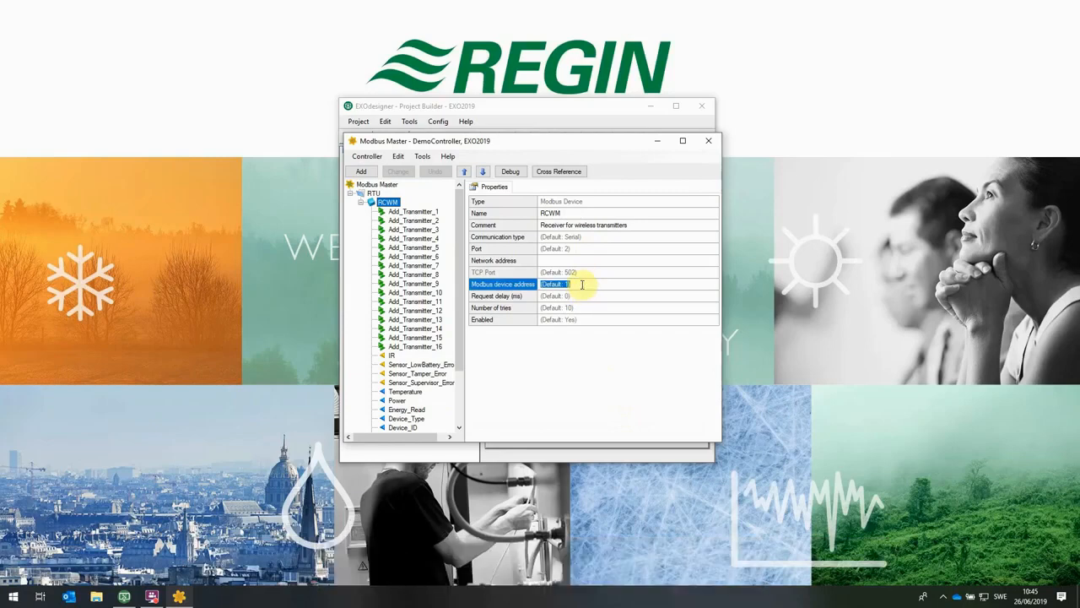
{"action": "left_click", "coordinate": [351, 195]}
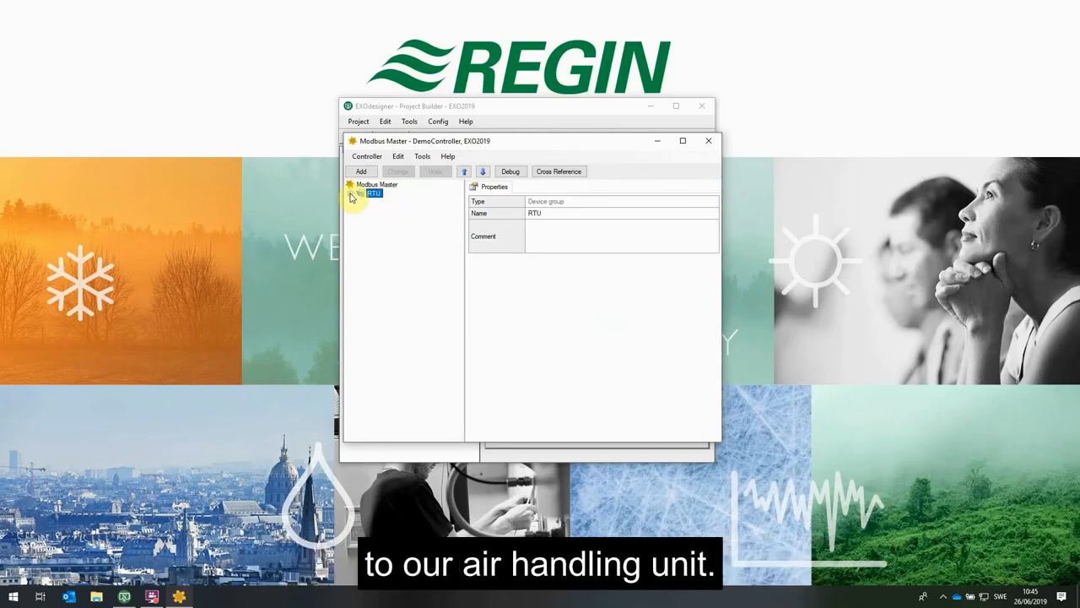
- Add a second device group directly under Modbus Master and name it IP
{"action": "left_click", "coordinate": [378, 187]}
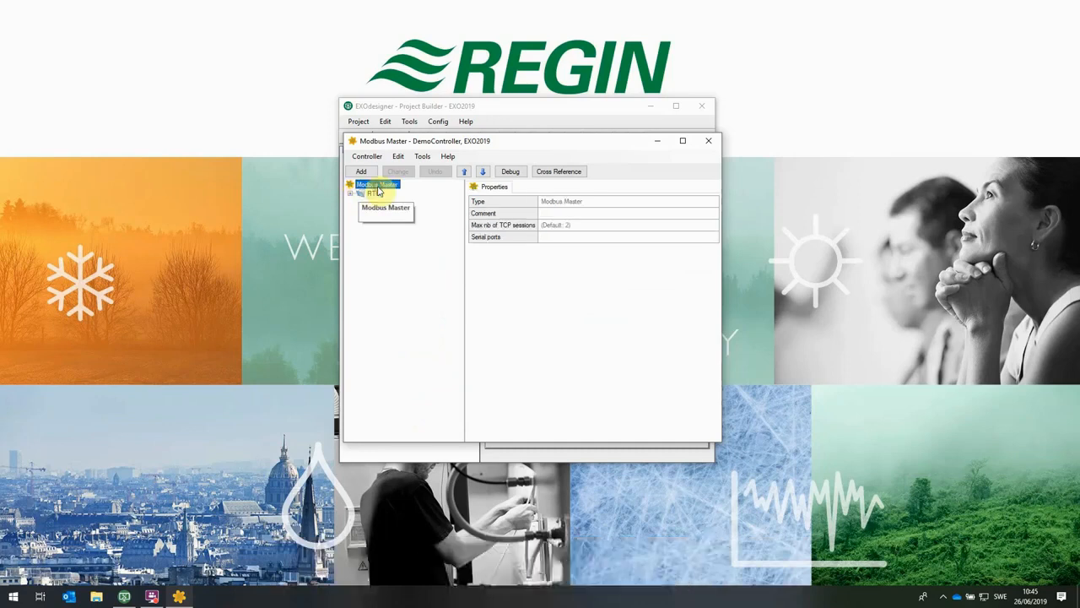
{"action": "left_click", "coordinate": [363, 173]}
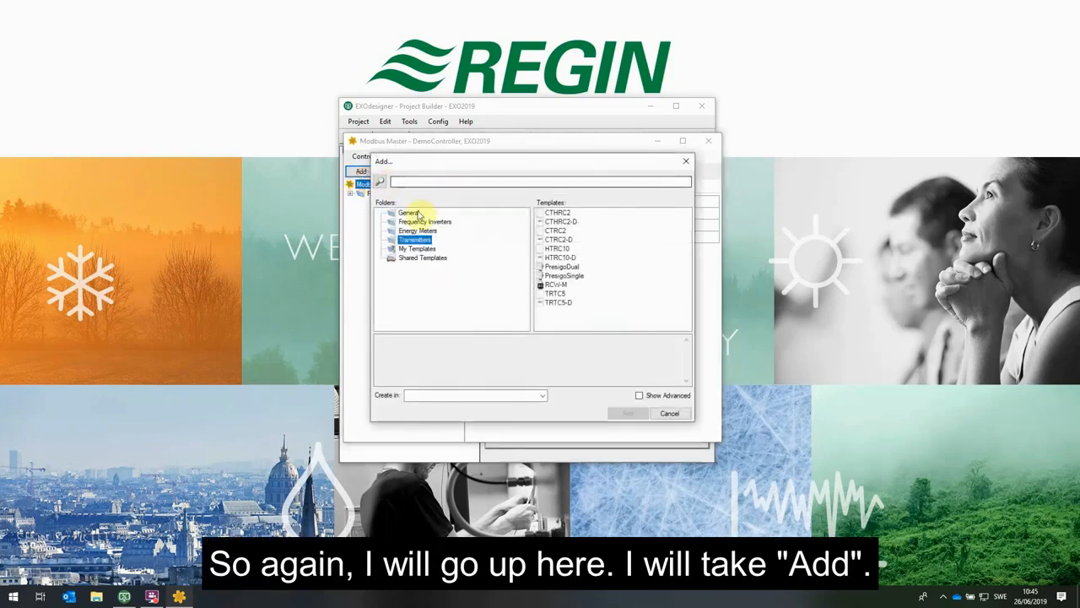
{"action": "left_click", "coordinate": [409, 211]}
{"action": "left_click", "coordinate": [569, 261]}
{"action": "left_click", "coordinate": [630, 413]}
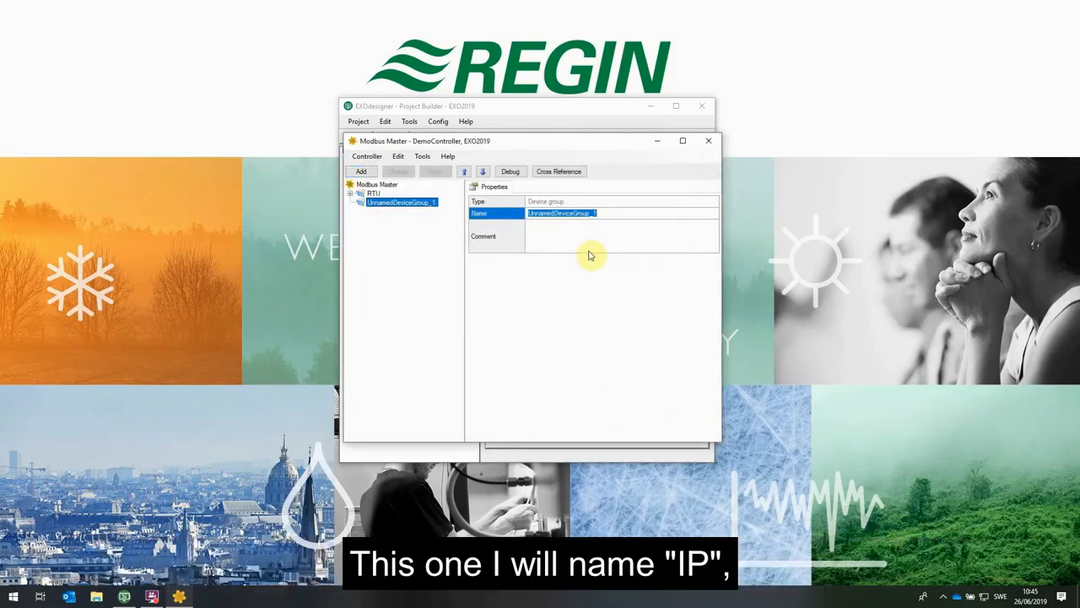
{"action": "type", "text": "IP"}
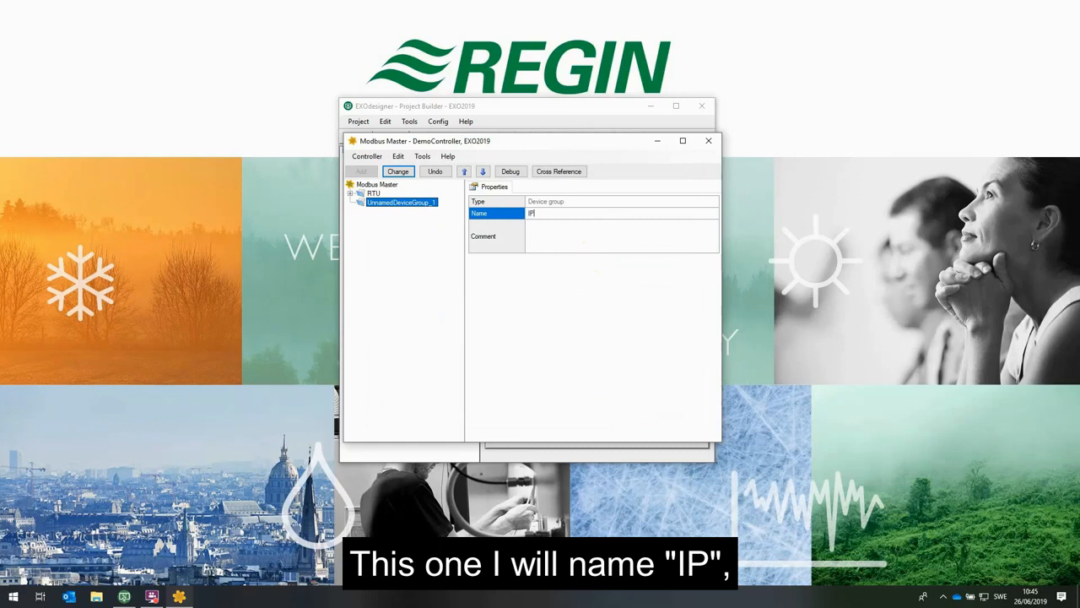
{"action": "left_click", "coordinate": [399, 172]}
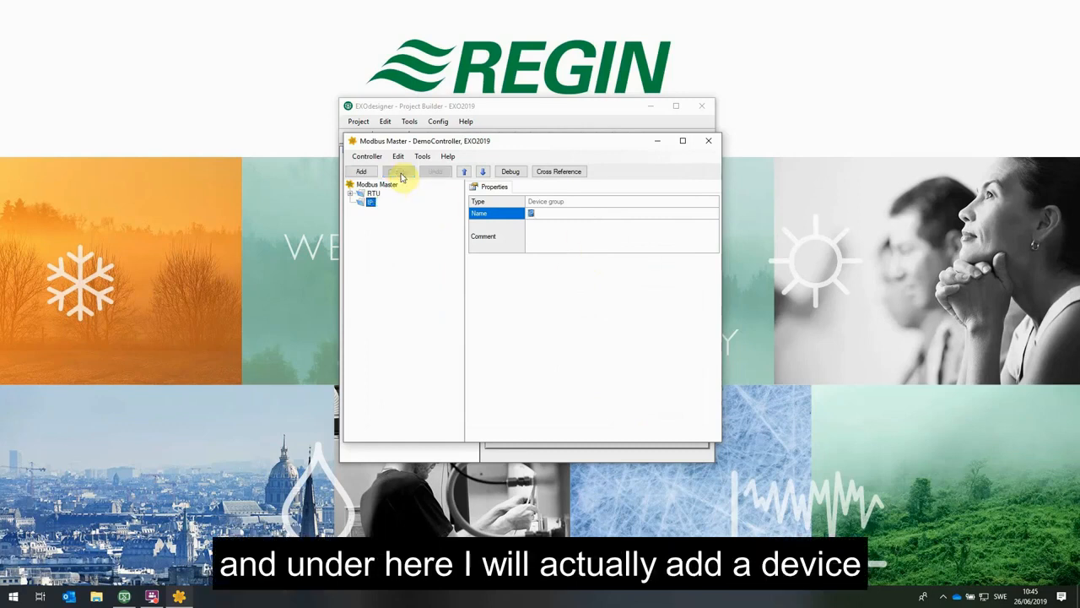
- Add a general Modbus Device to the IP group and name it AHU
{"action": "left_click", "coordinate": [366, 172]}
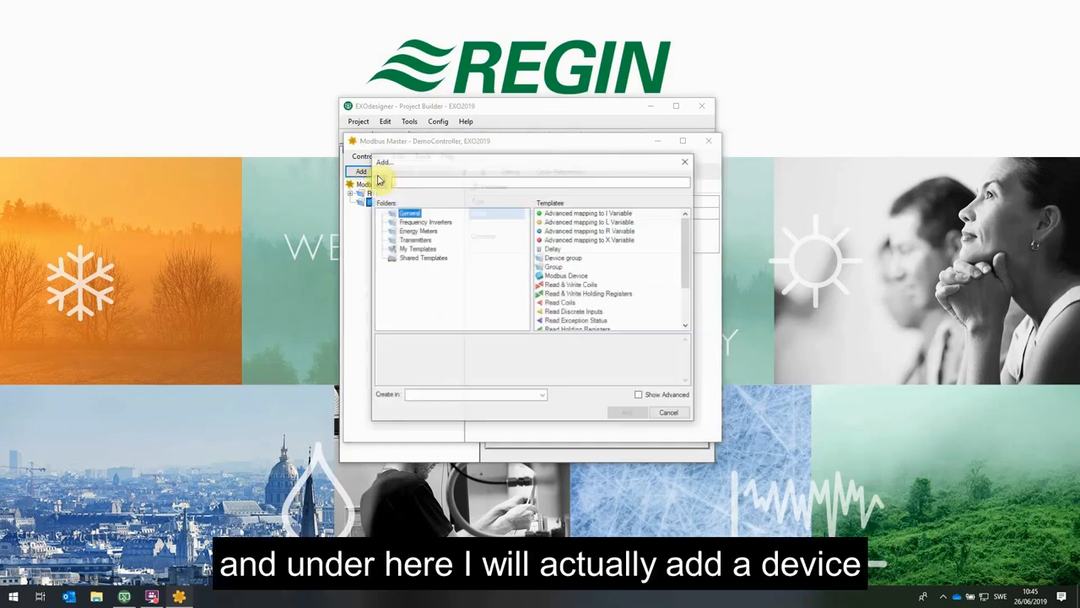
{"action": "left_click", "coordinate": [565, 276]}
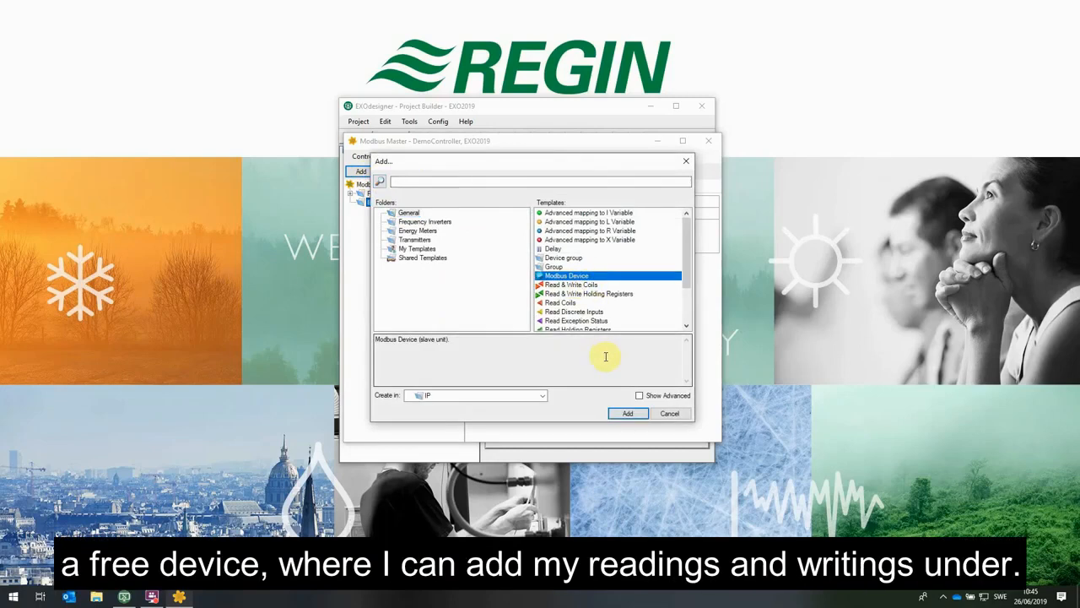
{"action": "left_click", "coordinate": [628, 412]}
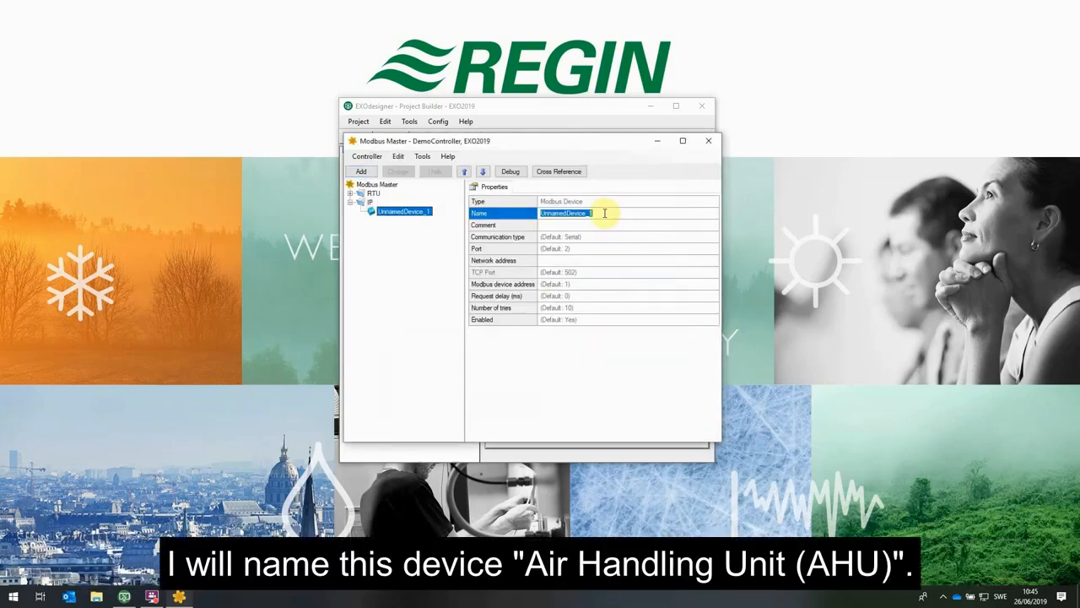
{"action": "type", "text": "AHU"}
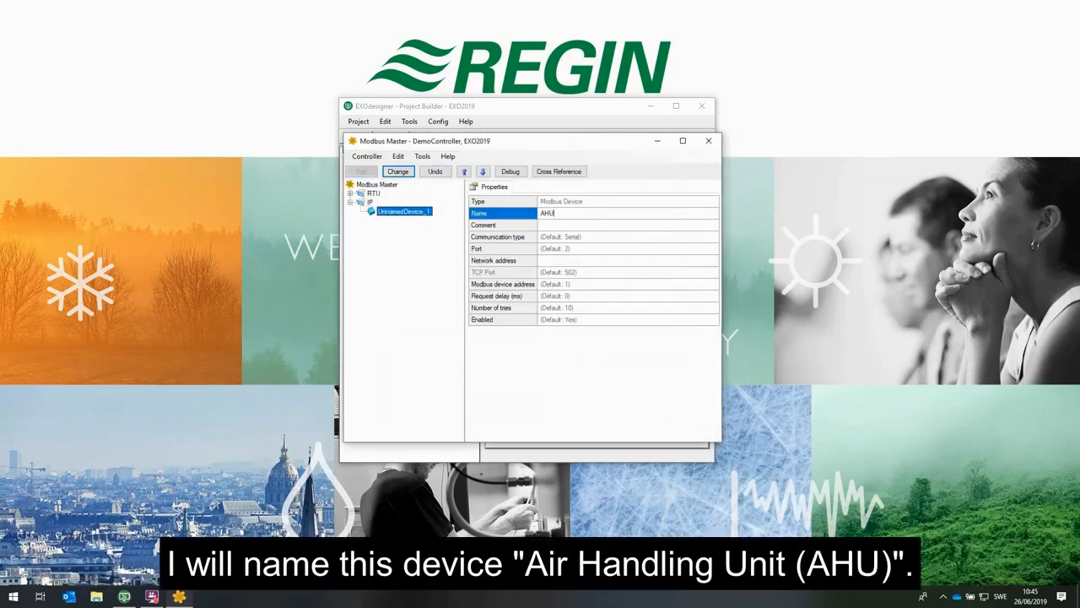
{"action": "key", "text": "Return"}
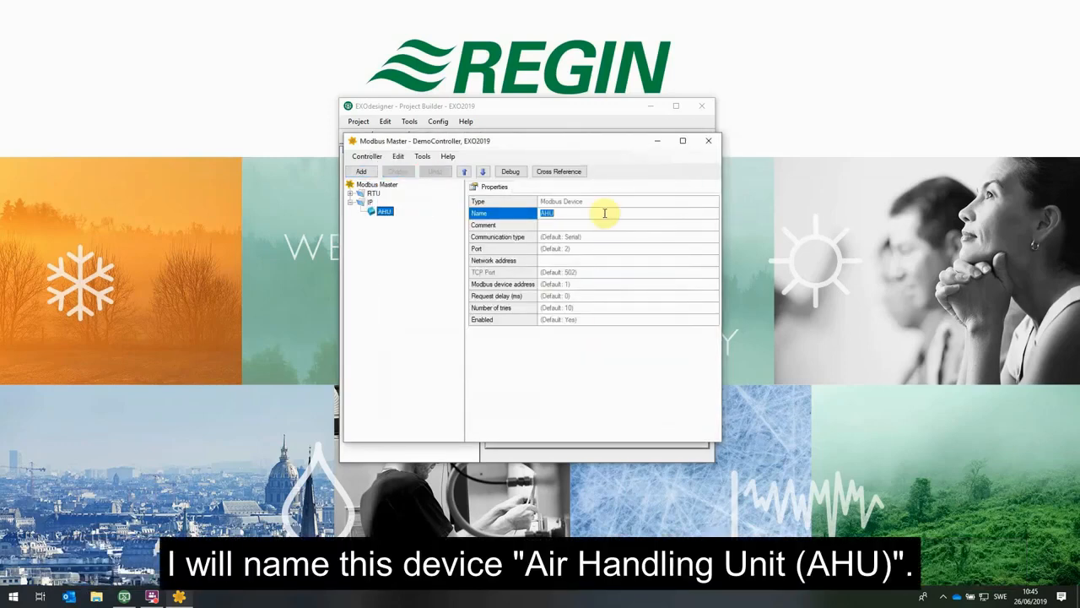
- Set the AHU device to TCP/IP with network address 10.0.0.210, and review its TCP port and Modbus device address
{"action": "left_click", "coordinate": [692, 241]}
{"action": "left_click", "coordinate": [713, 241]}
{"action": "left_click", "coordinate": [656, 256]}
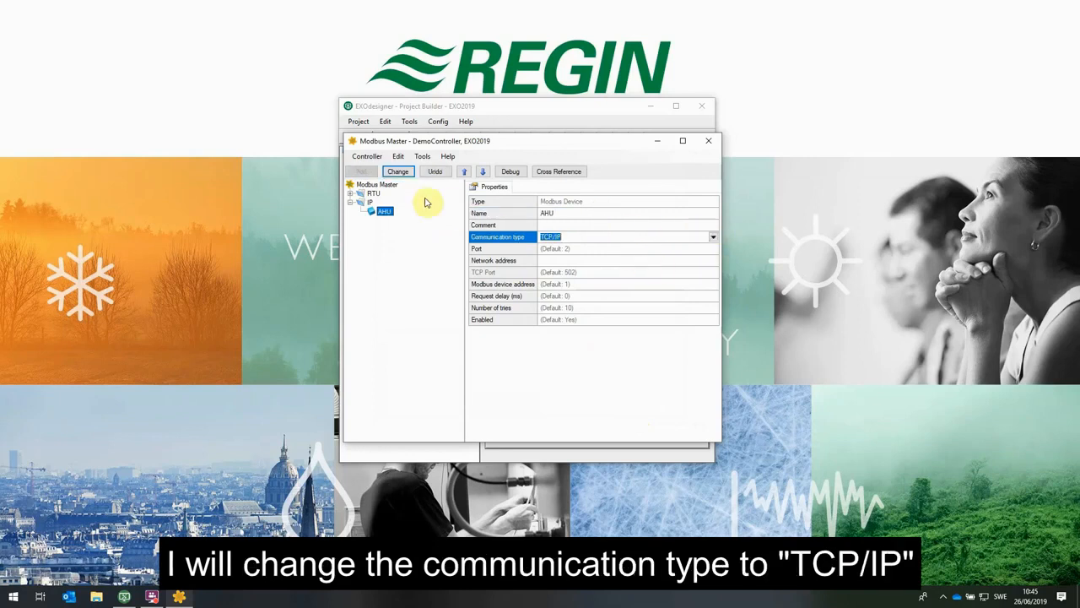
{"action": "left_click", "coordinate": [397, 172]}
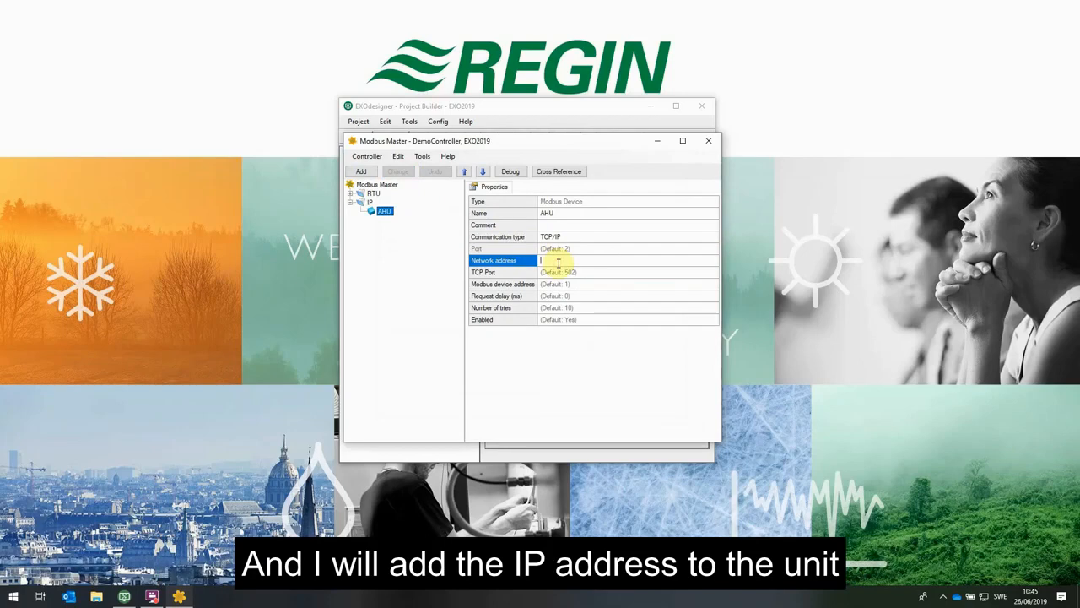
{"action": "type", "text": "10.0.0.210"}
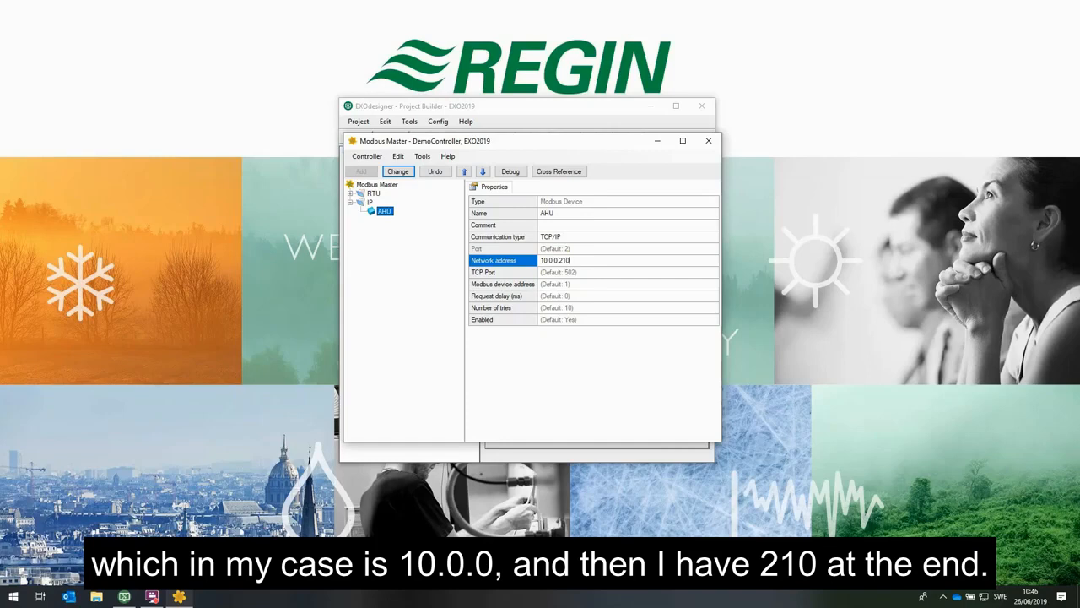
{"action": "left_click", "coordinate": [398, 171]}
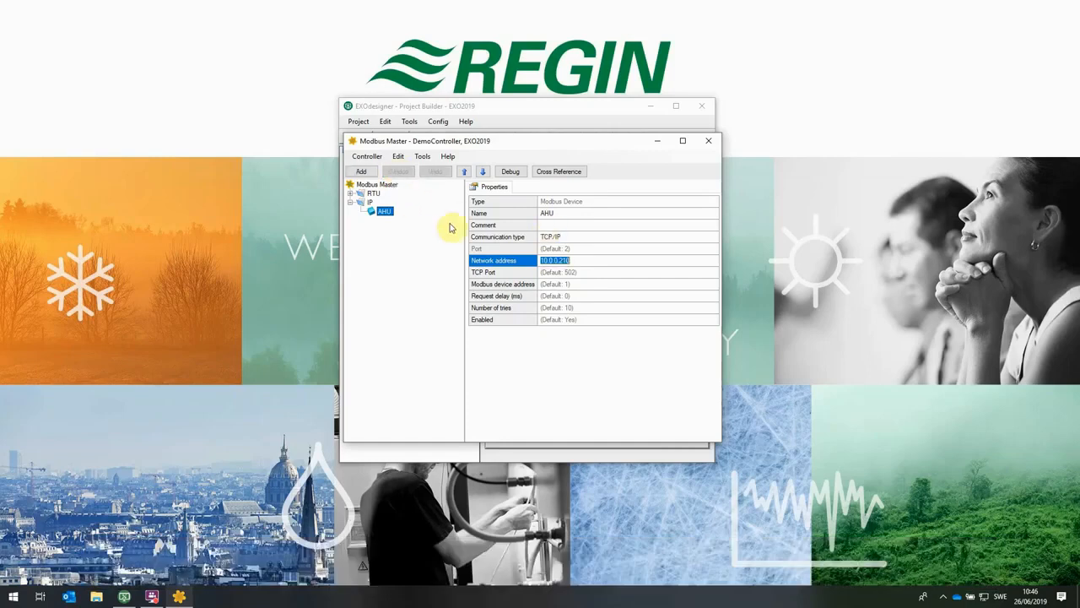
{"action": "left_click", "coordinate": [594, 273]}
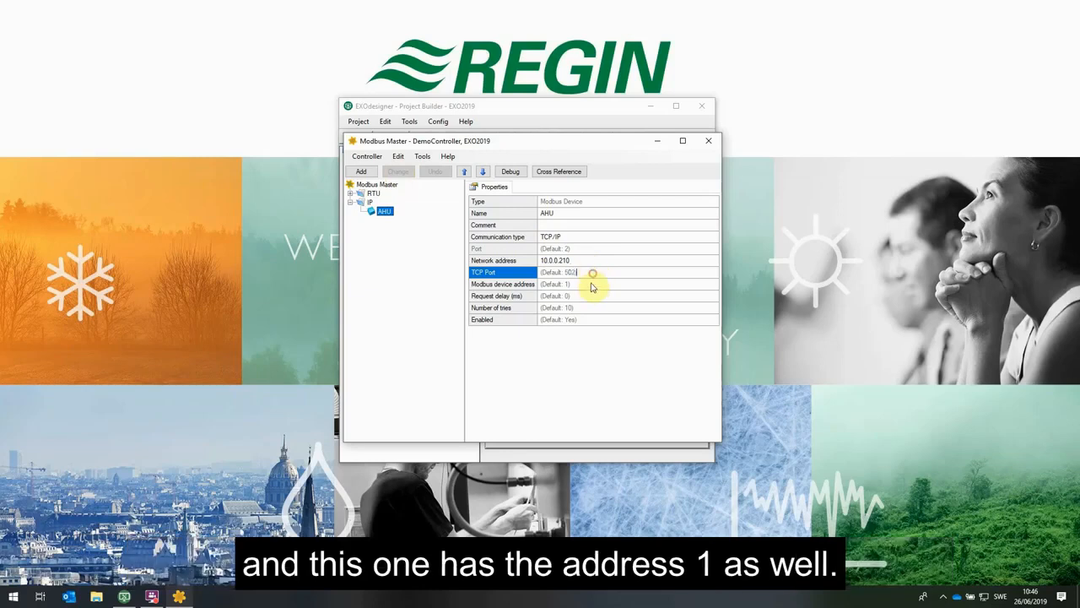
{"action": "left_click", "coordinate": [587, 284]}
{"action": "left_click", "coordinate": [584, 284]}
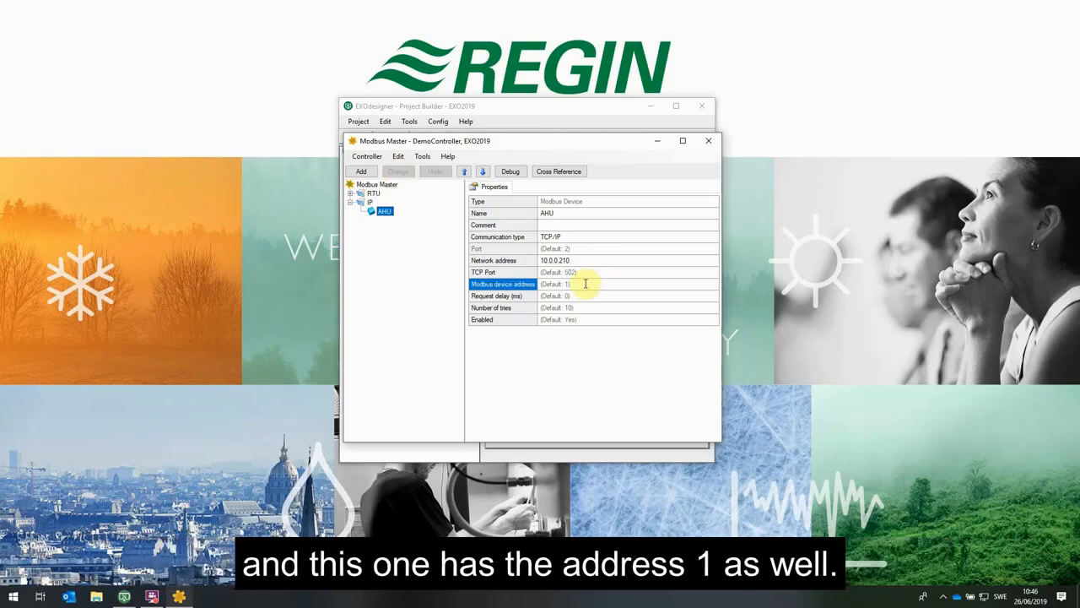
- Add a Read Input Registers binding under the AHU device and name it Temperature
{"action": "left_click", "coordinate": [375, 211]}
{"action": "left_click", "coordinate": [362, 172]}
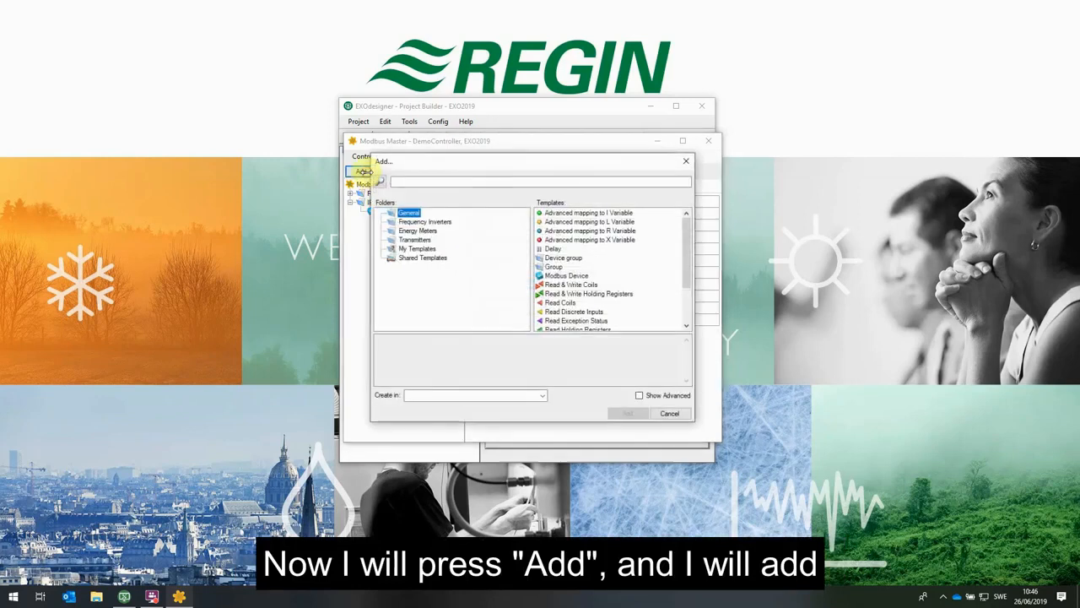
{"action": "left_click_drag", "start_coordinate": [685, 253], "coordinate": [686, 305]}
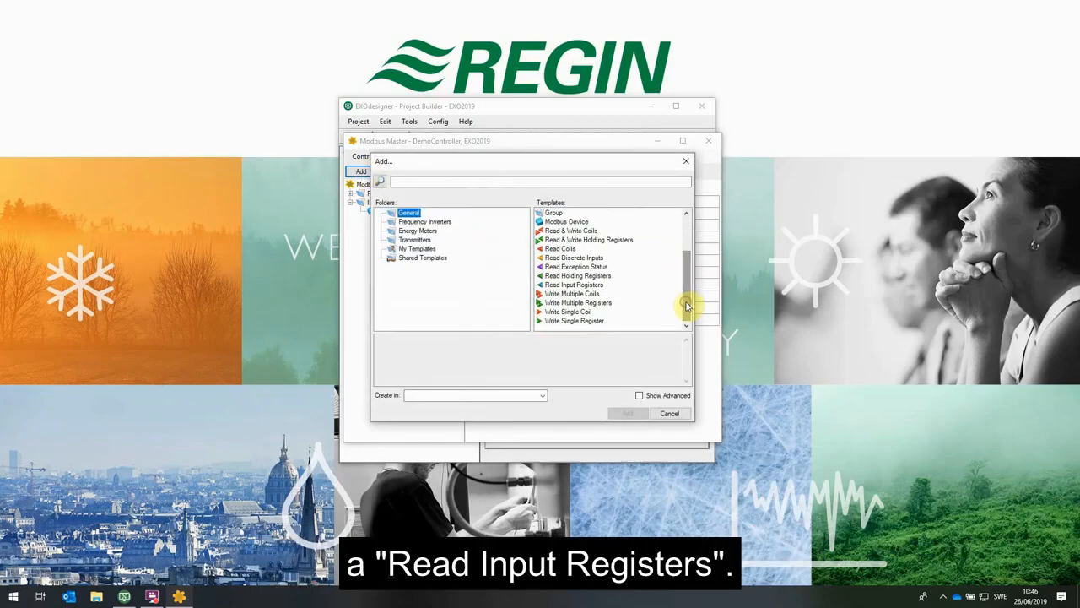
{"action": "left_click", "coordinate": [587, 286]}
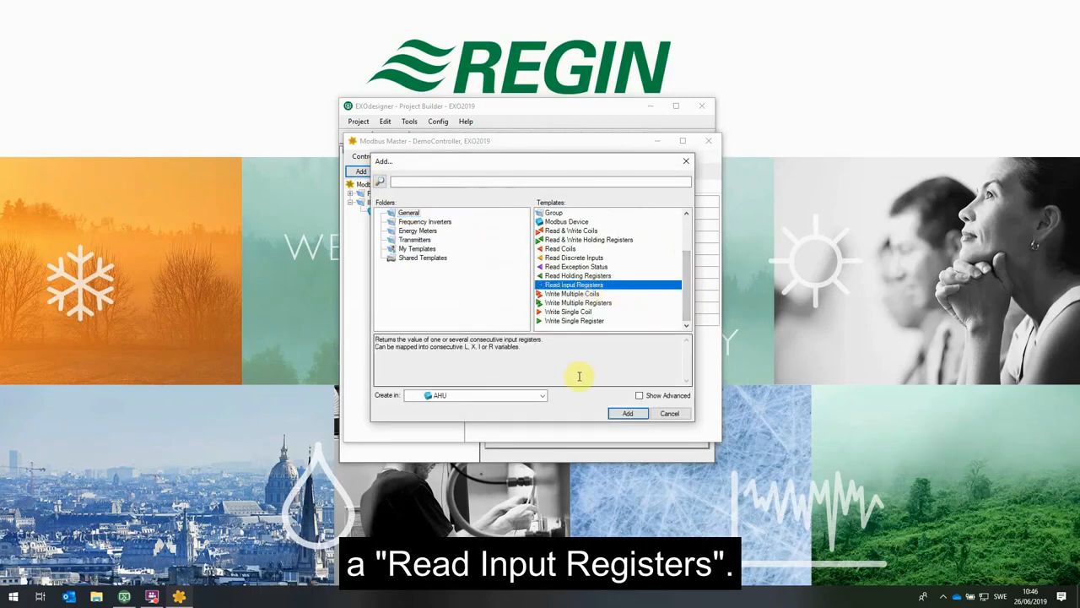
{"action": "left_click", "coordinate": [626, 413]}
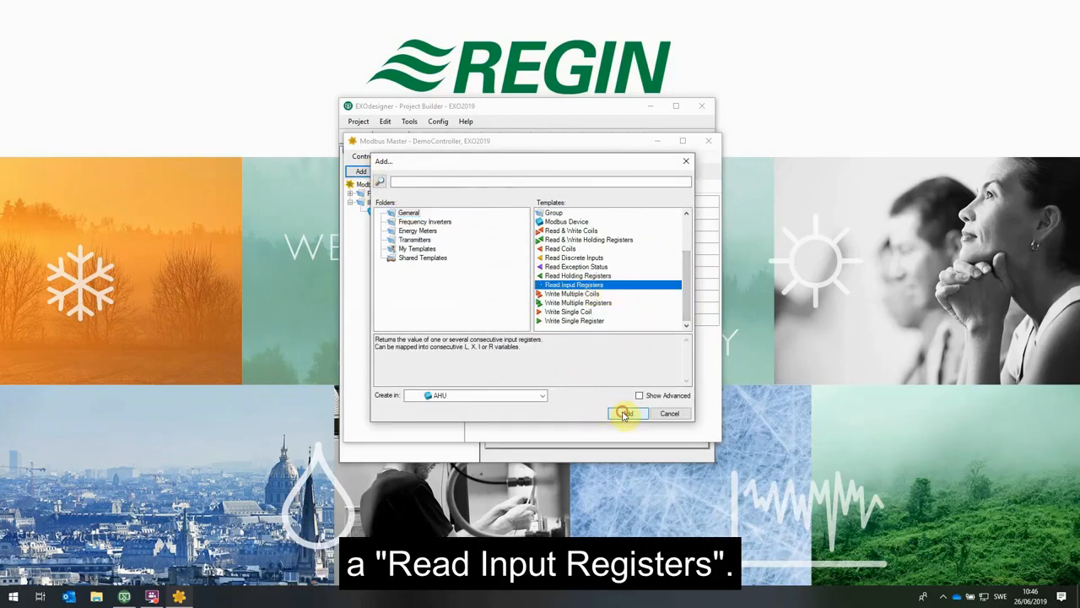
{"action": "left_click", "coordinate": [626, 413]}
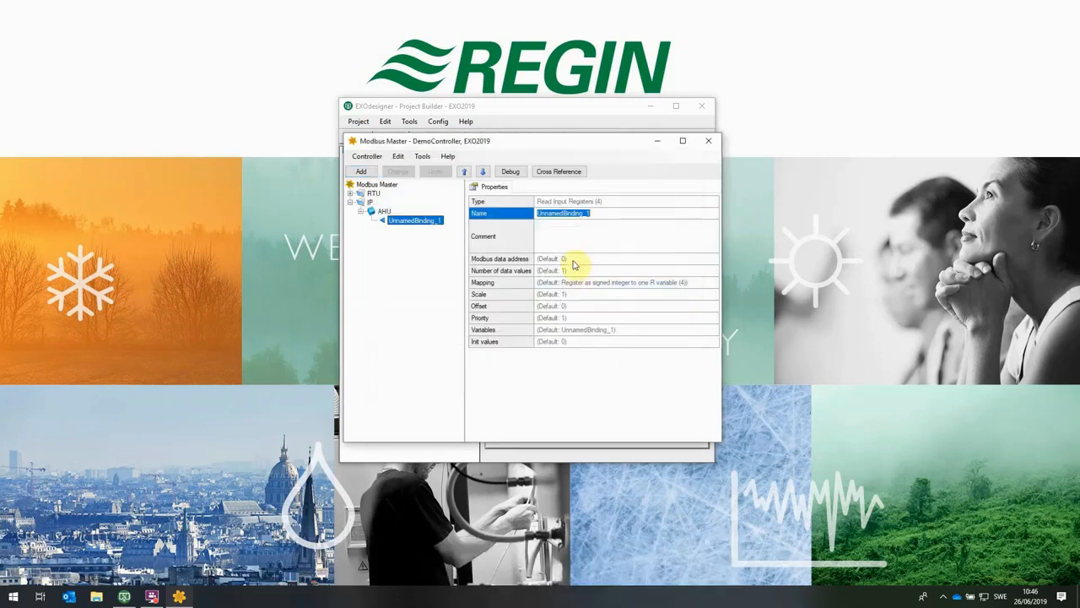
{"action": "type", "text": "Temp"}
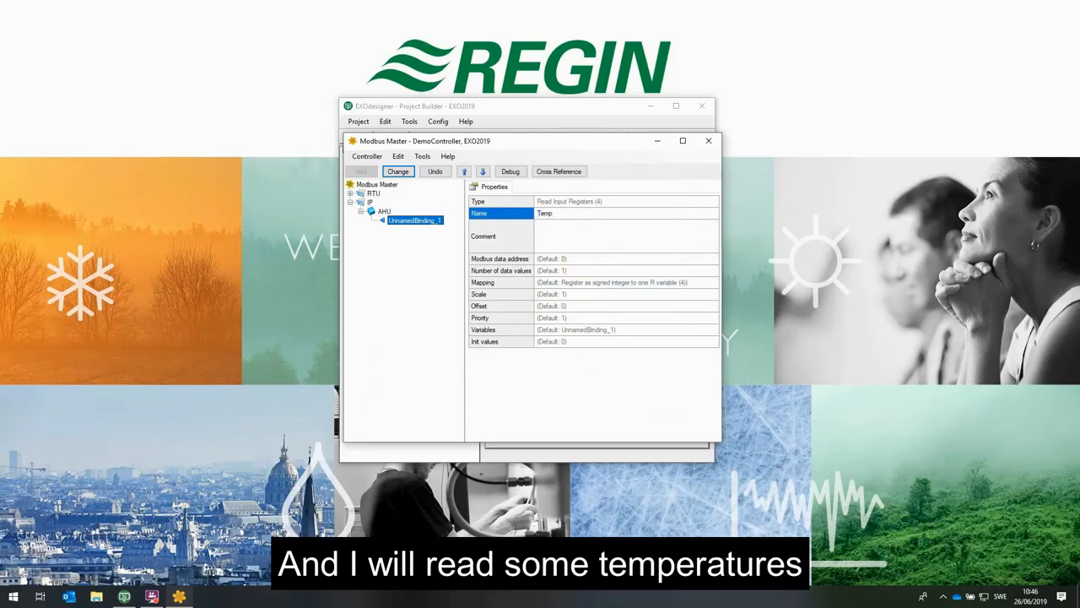
{"action": "key", "text": "Return"}
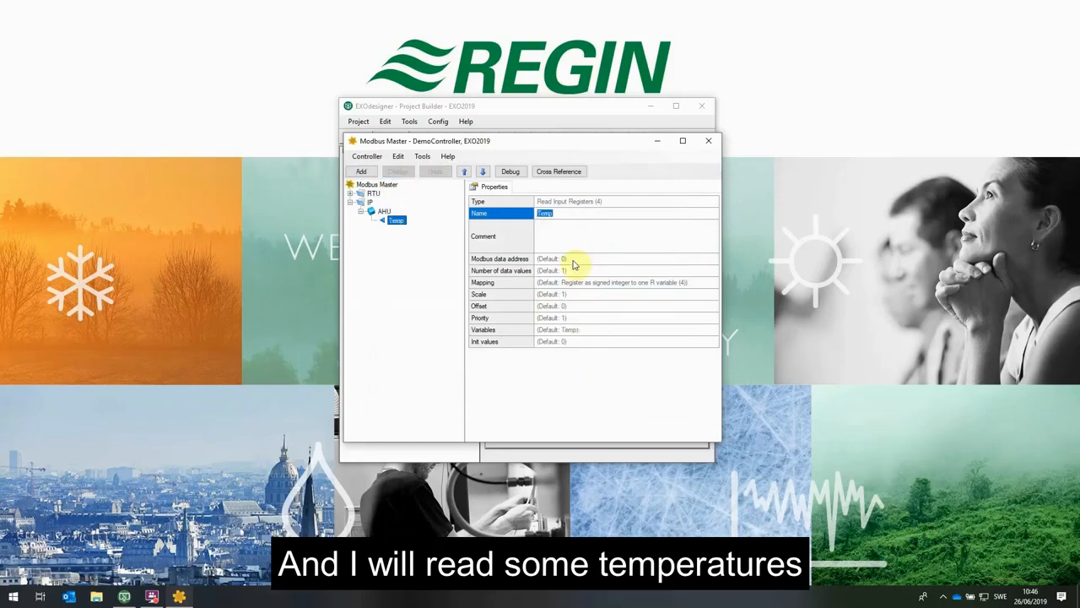
{"action": "type", "text": "erature"}
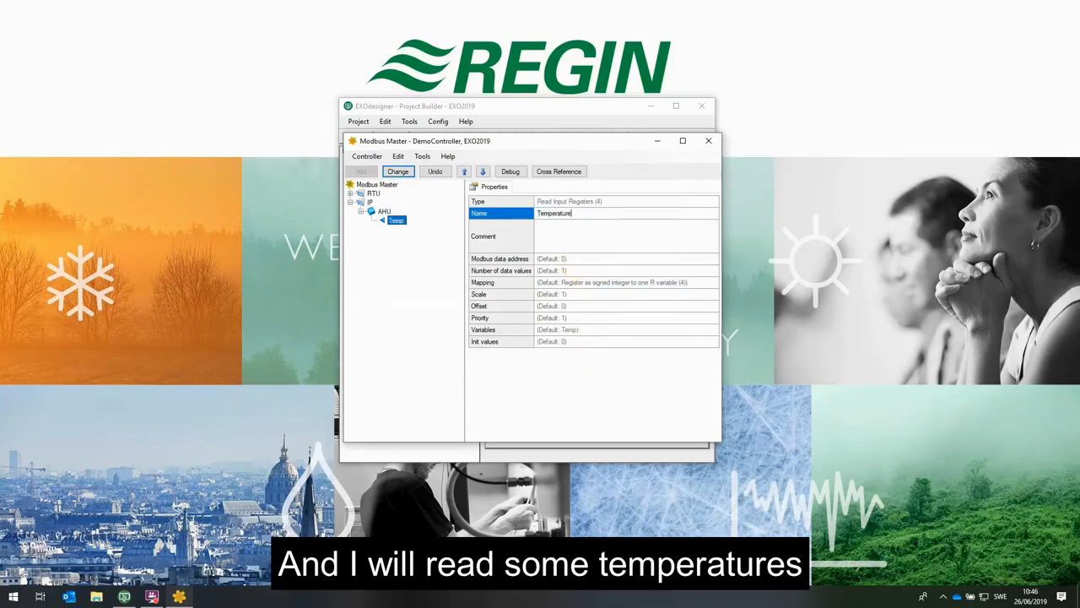
{"action": "key", "text": "Return"}
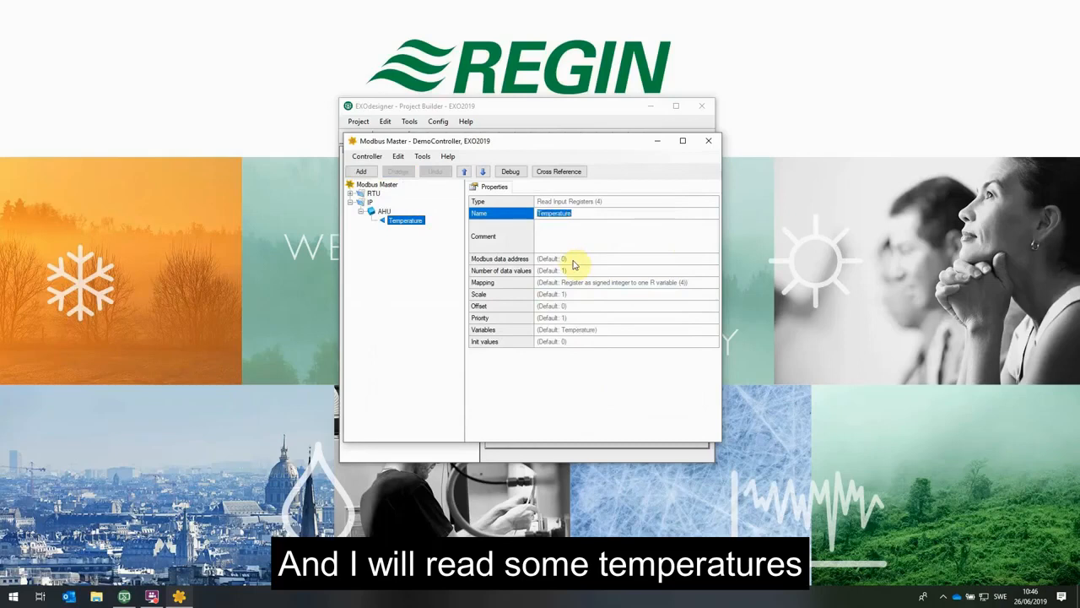
- Set the Temperature binding's Modbus data address to 290 and its number of data values to 3
{"action": "left_click", "coordinate": [574, 259]}
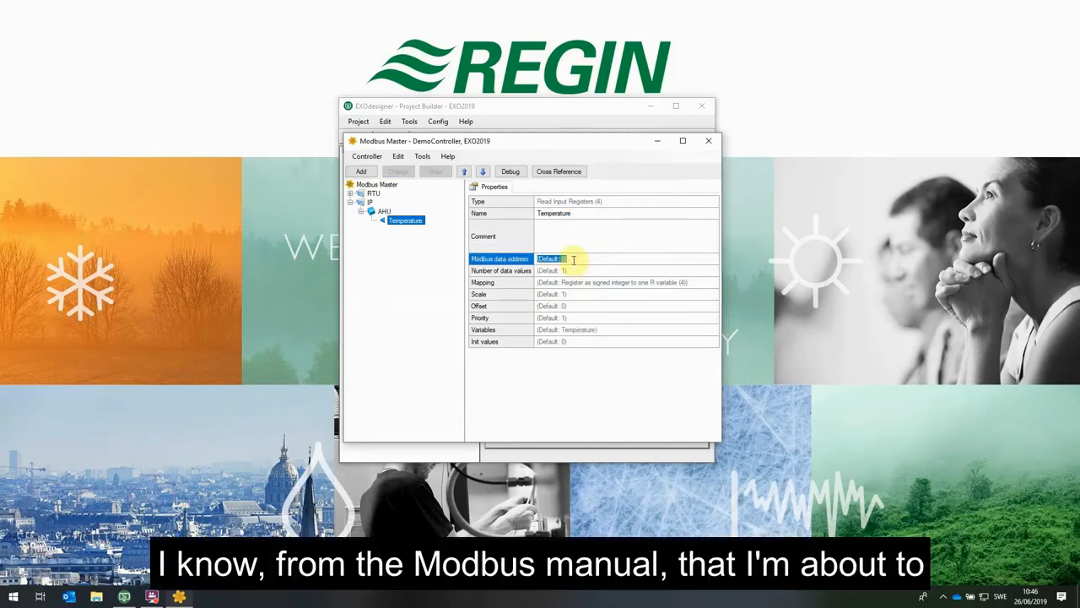
{"action": "type", "text": "290"}
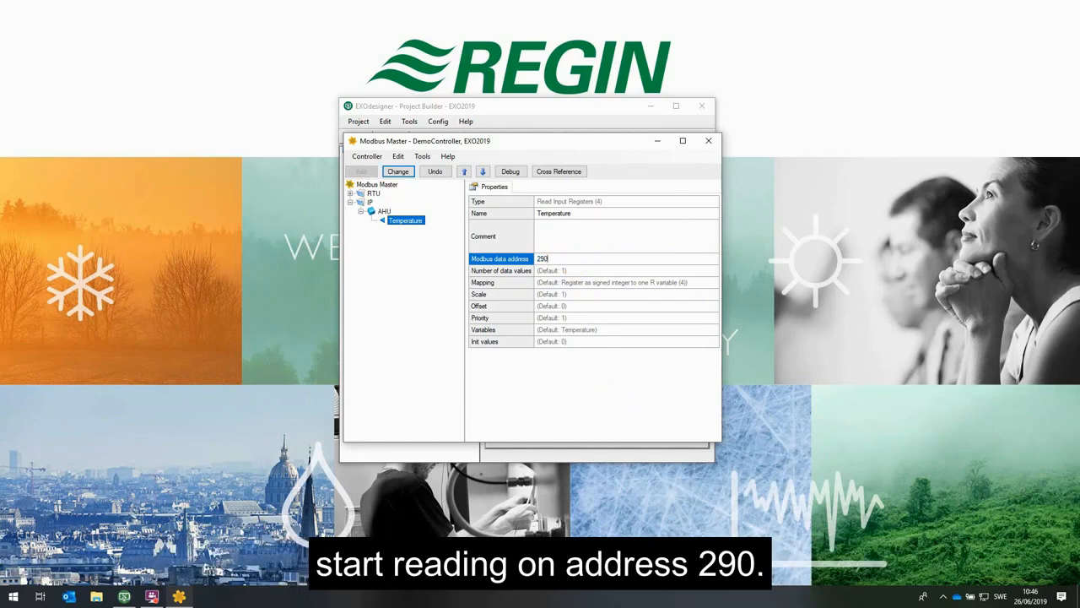
{"action": "left_click", "coordinate": [405, 174]}
{"action": "left_click", "coordinate": [574, 271]}
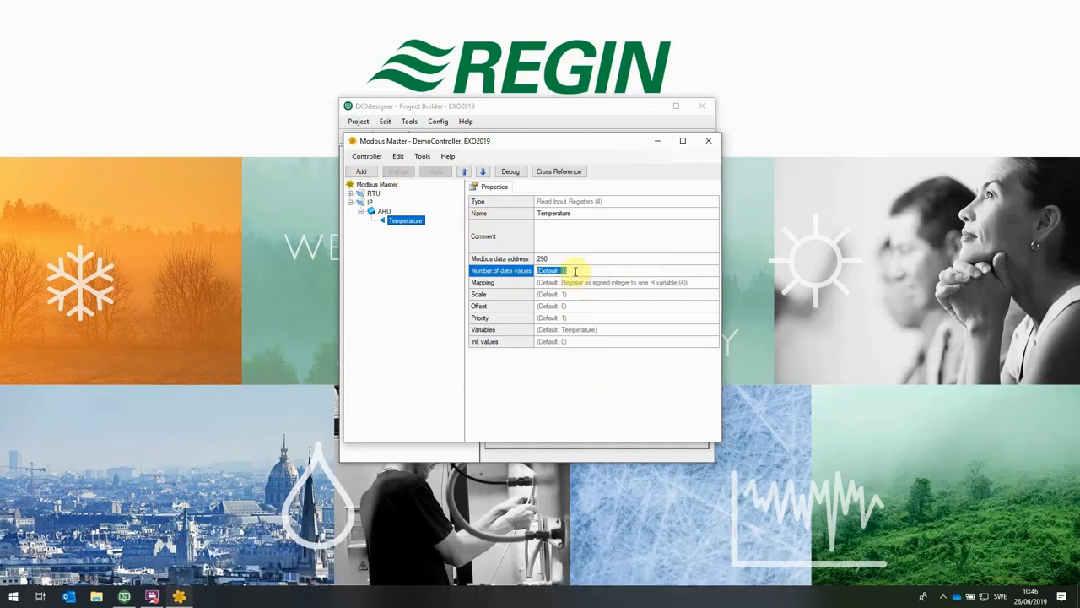
{"action": "type", "text": "3"}
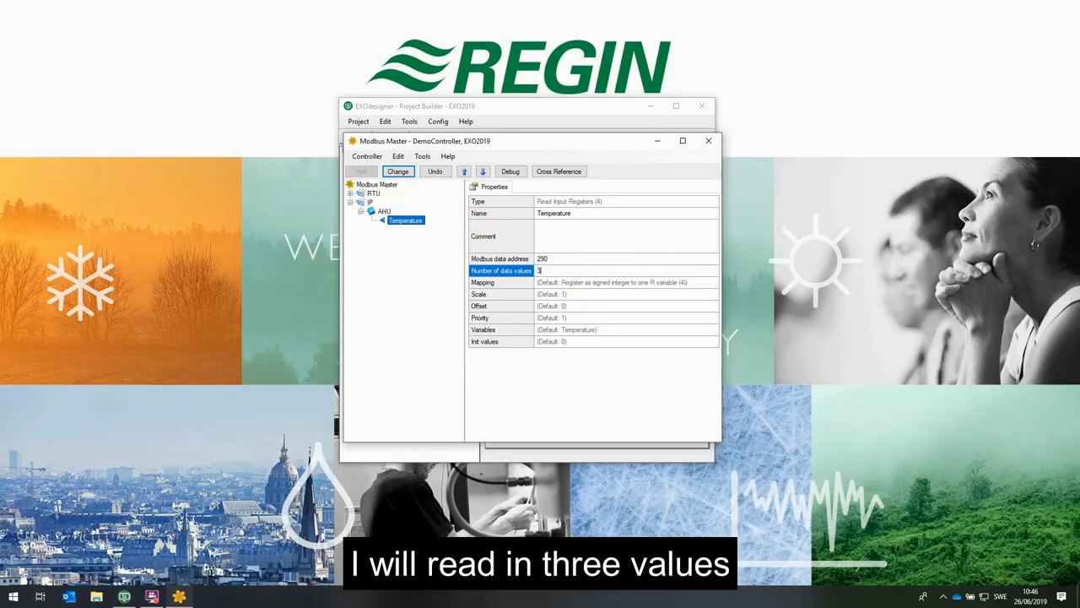
{"action": "left_click", "coordinate": [398, 172]}
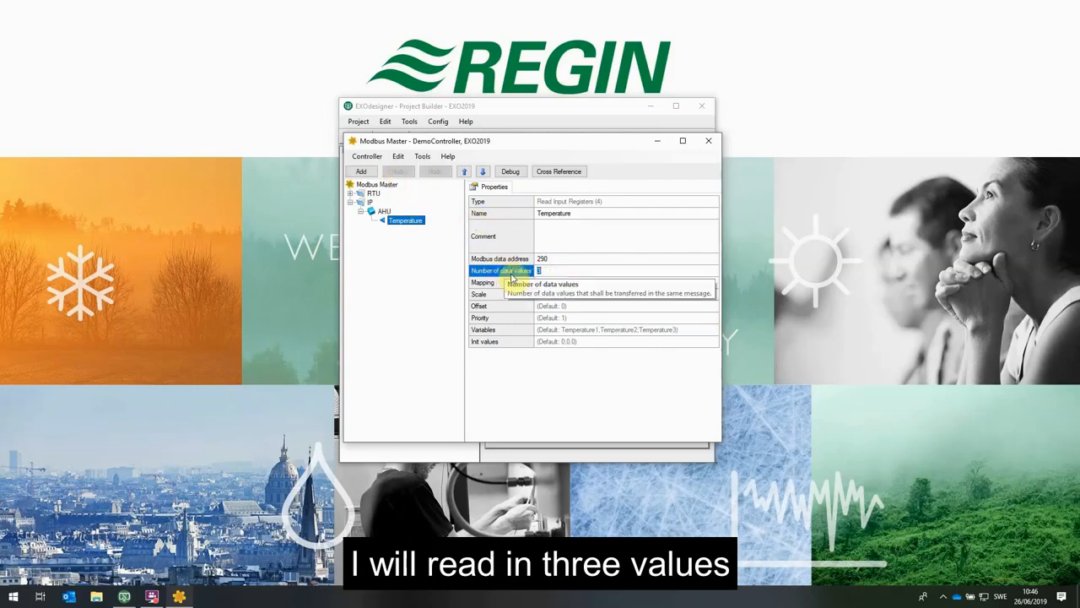
- Name the Temperature binding's variables OutDoorTemp for address 290, IntakeTemp for 291 and SupplyTemp for 292
{"action": "left_click", "coordinate": [694, 331]}
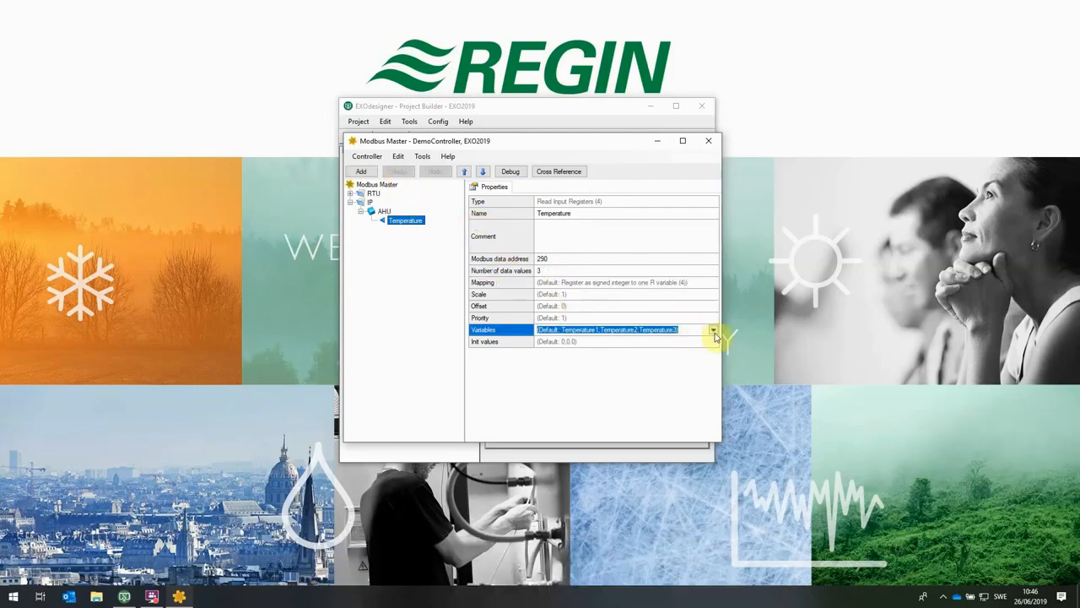
{"action": "left_click", "coordinate": [713, 331]}
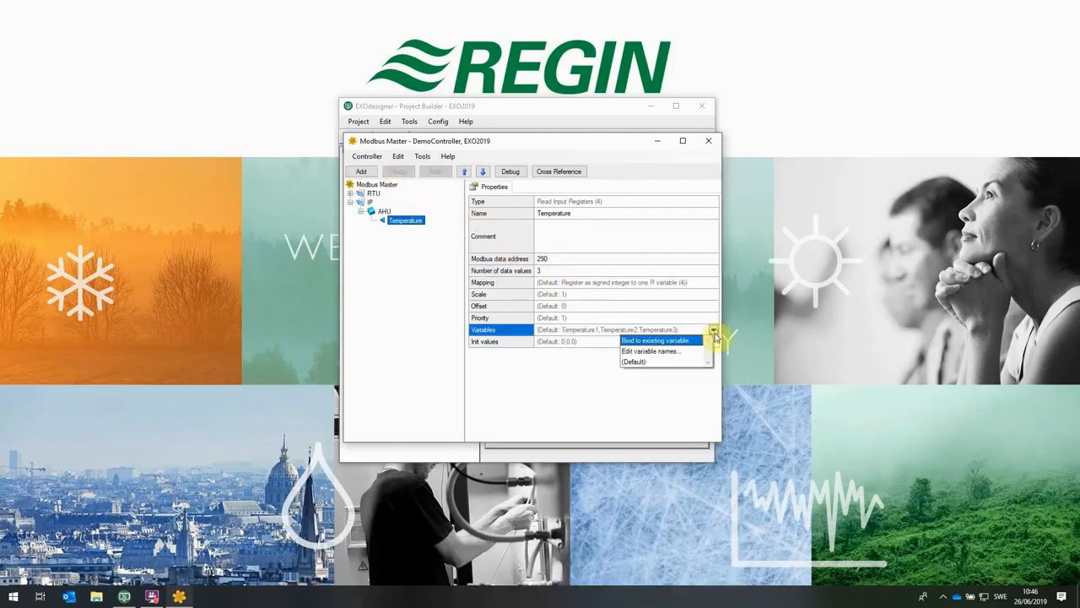
{"action": "left_click", "coordinate": [669, 355]}
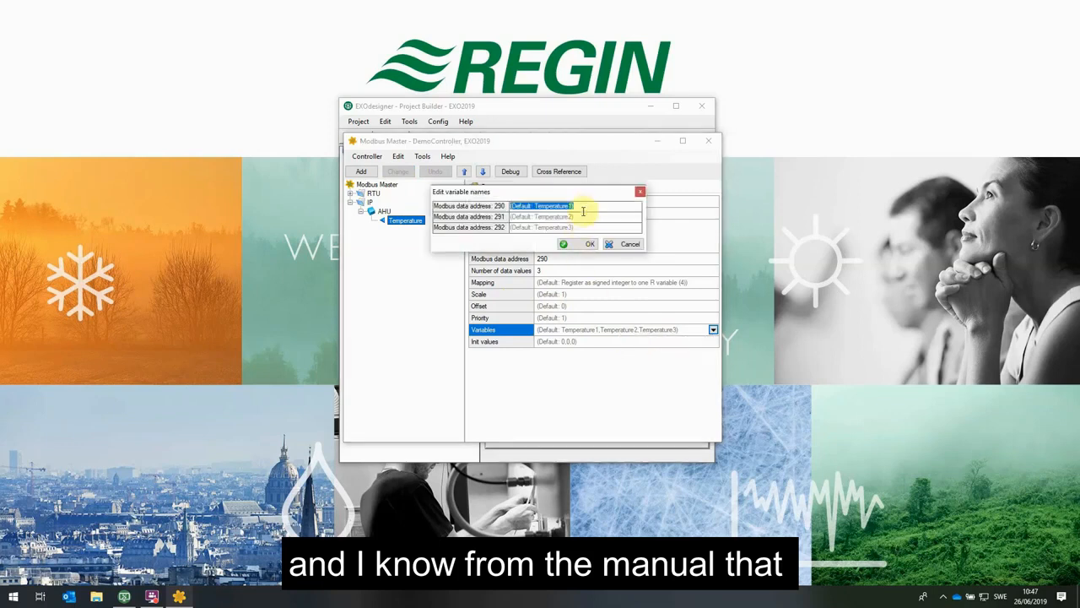
{"action": "type", "text": "Ou"}
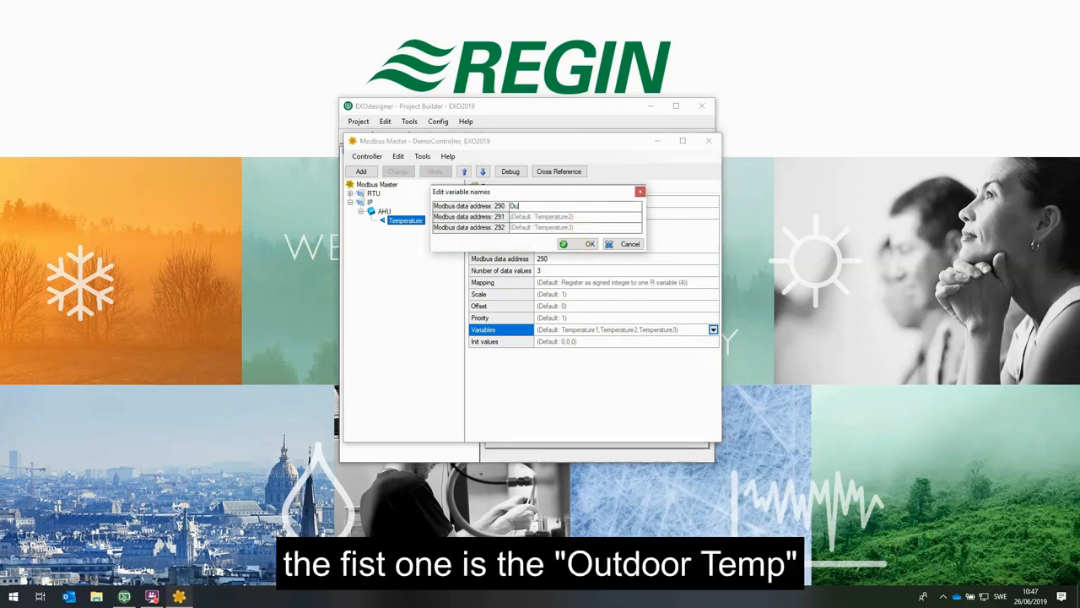
{"action": "type", "text": "tDoorTemp"}
{"action": "left_click", "coordinate": [614, 217]}
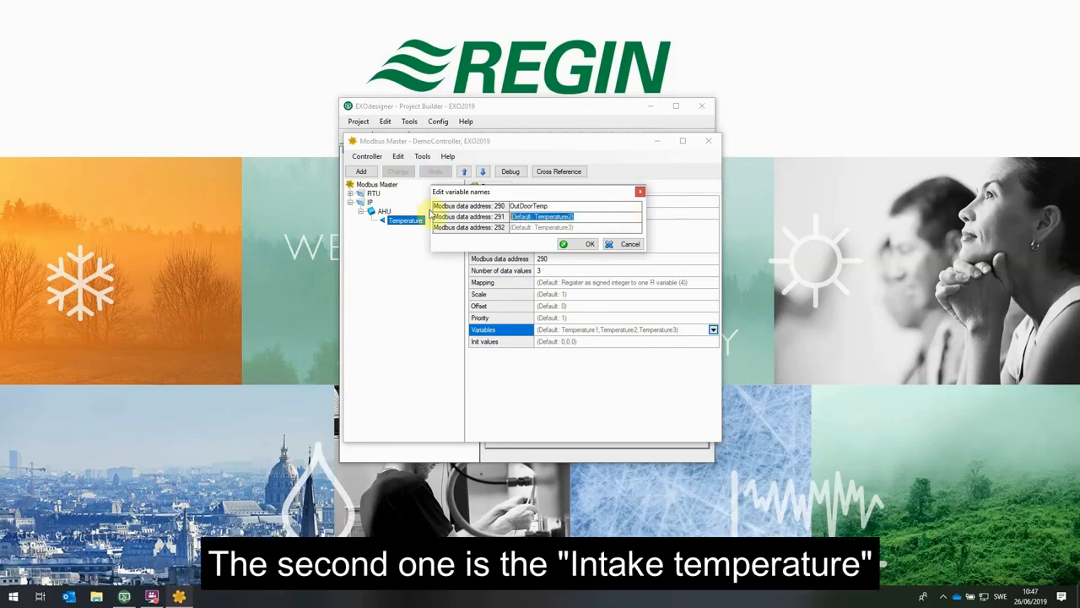
{"action": "type", "text": "IntakeTemp"}
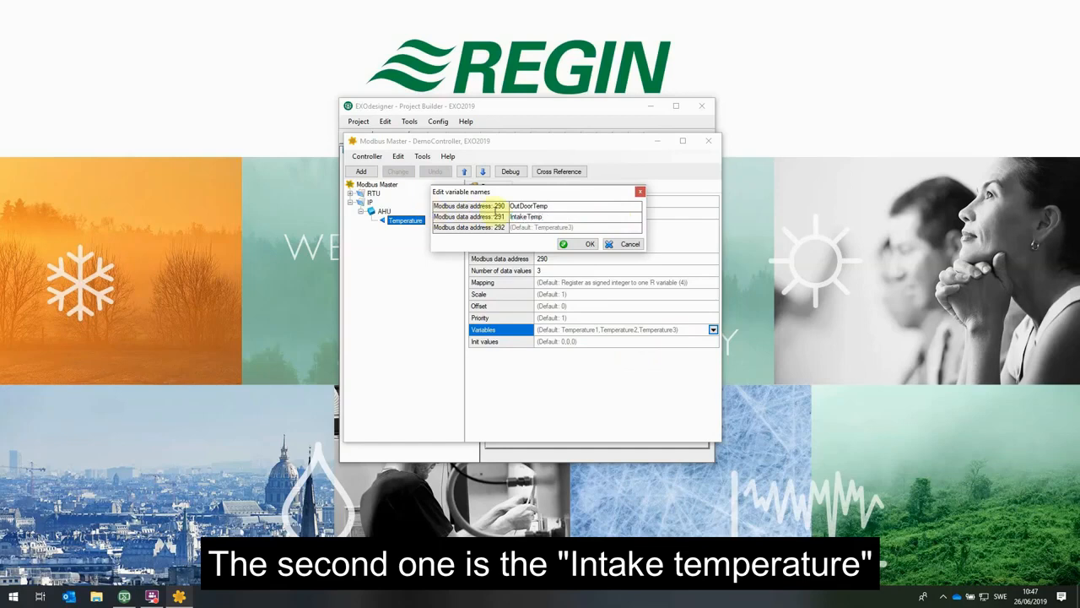
{"action": "left_click", "coordinate": [583, 227]}
{"action": "type", "text": "SupplyTemp"}
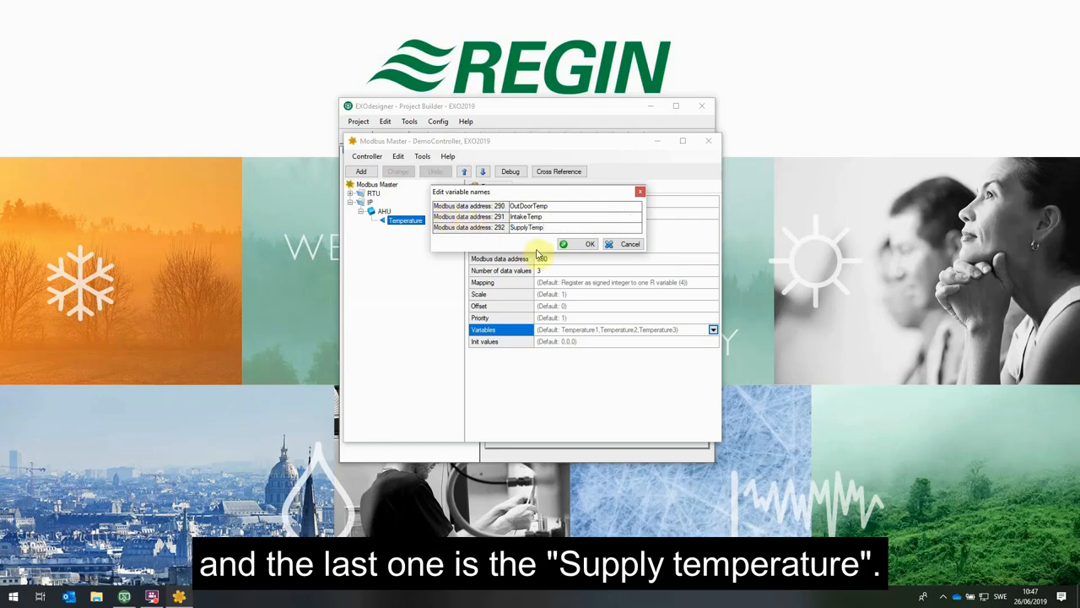
{"action": "left_click", "coordinate": [572, 244]}
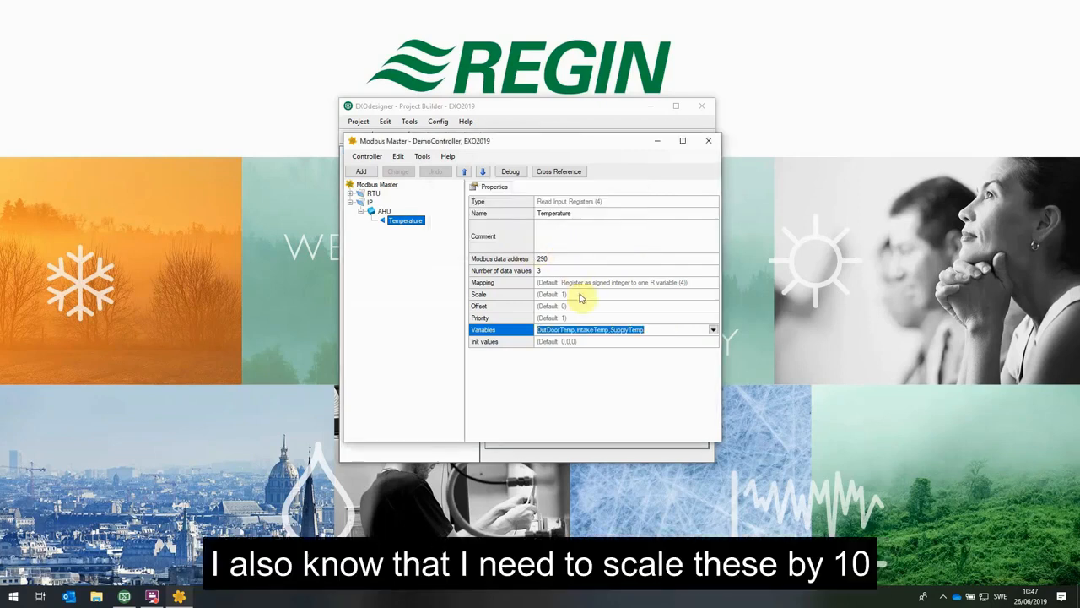
- Set the Temperature binding's scale to 10 and apply the change
{"action": "left_click", "coordinate": [580, 294]}
{"action": "type", "text": "10"}
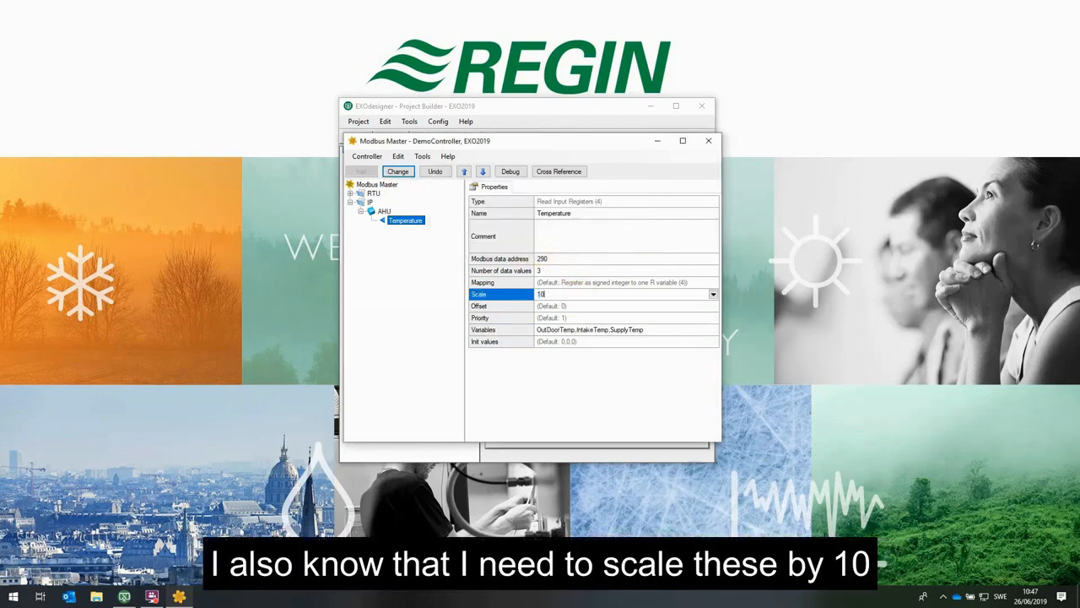
{"action": "left_click", "coordinate": [398, 172]}
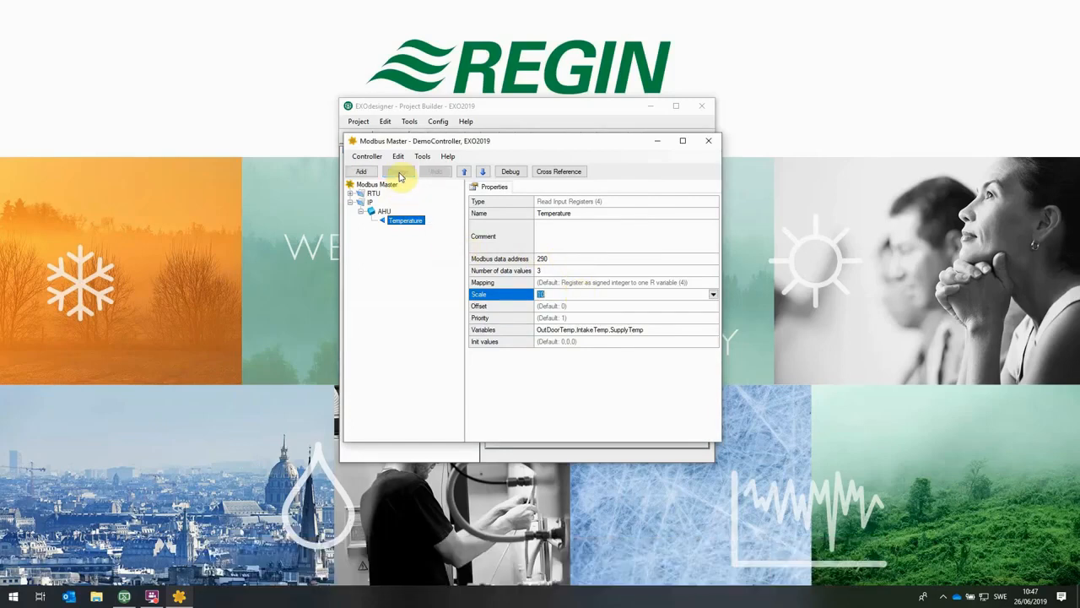
- Review the RTU and IP devices, save the Modbus Master configuration and close its window
{"action": "left_click", "coordinate": [351, 194]}
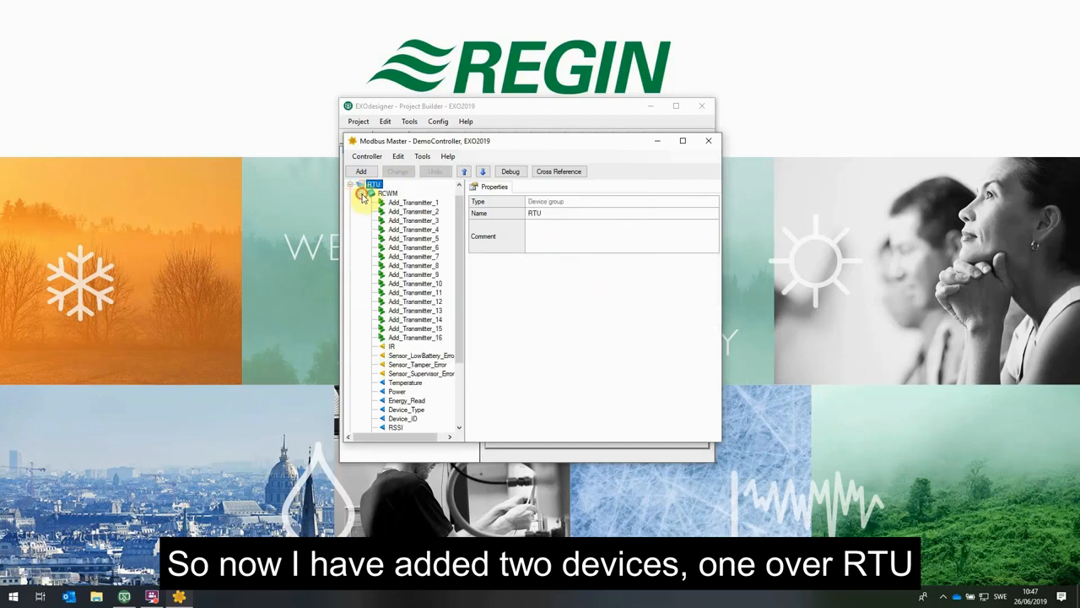
{"action": "left_click", "coordinate": [362, 194]}
{"action": "left_click", "coordinate": [386, 221]}
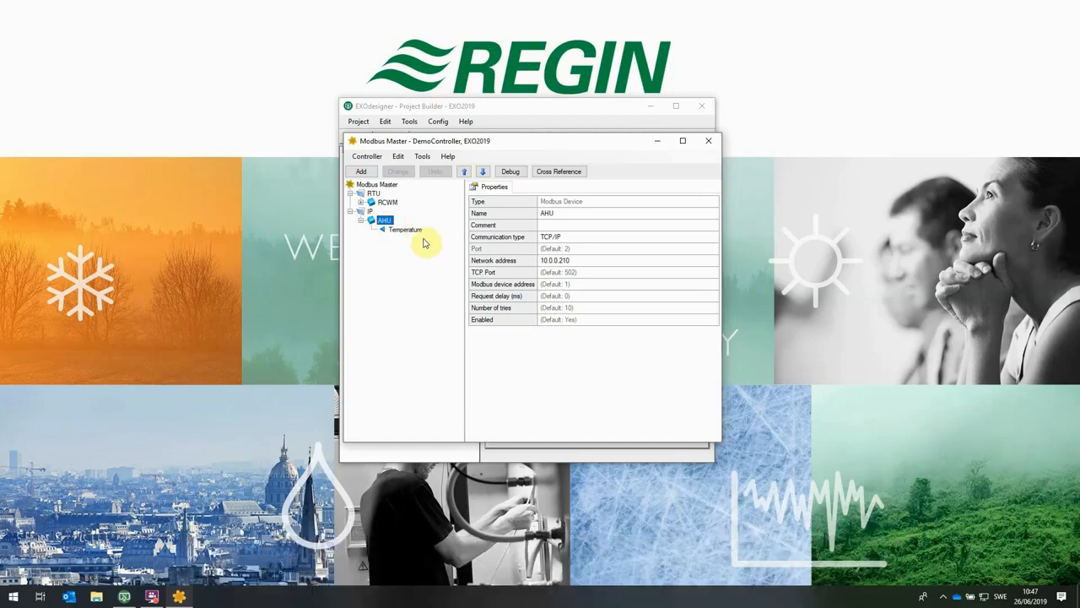
{"action": "left_click", "coordinate": [365, 157]}
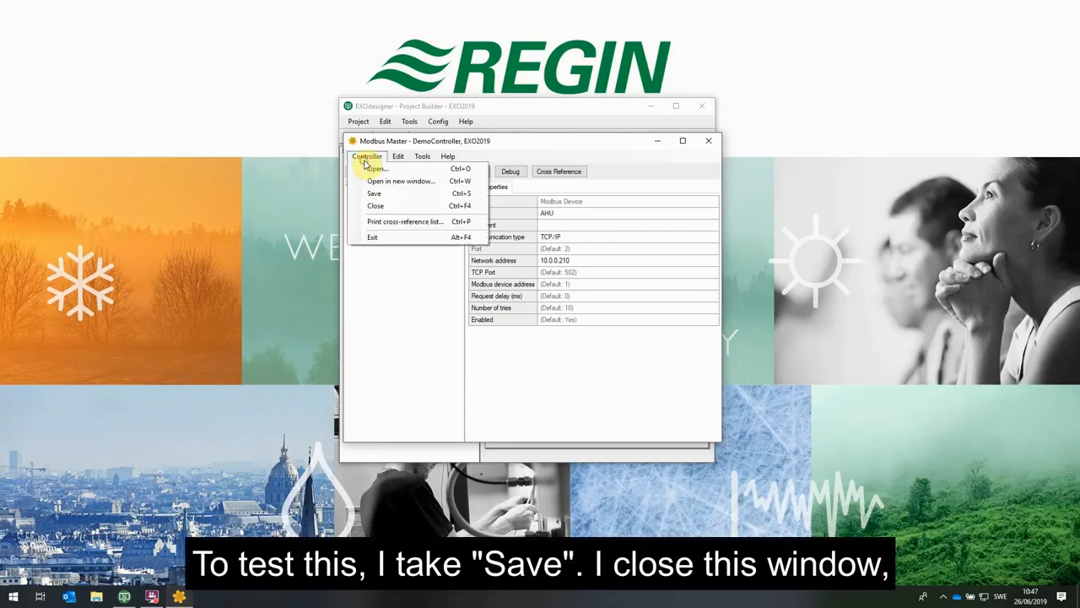
{"action": "left_click", "coordinate": [391, 194]}
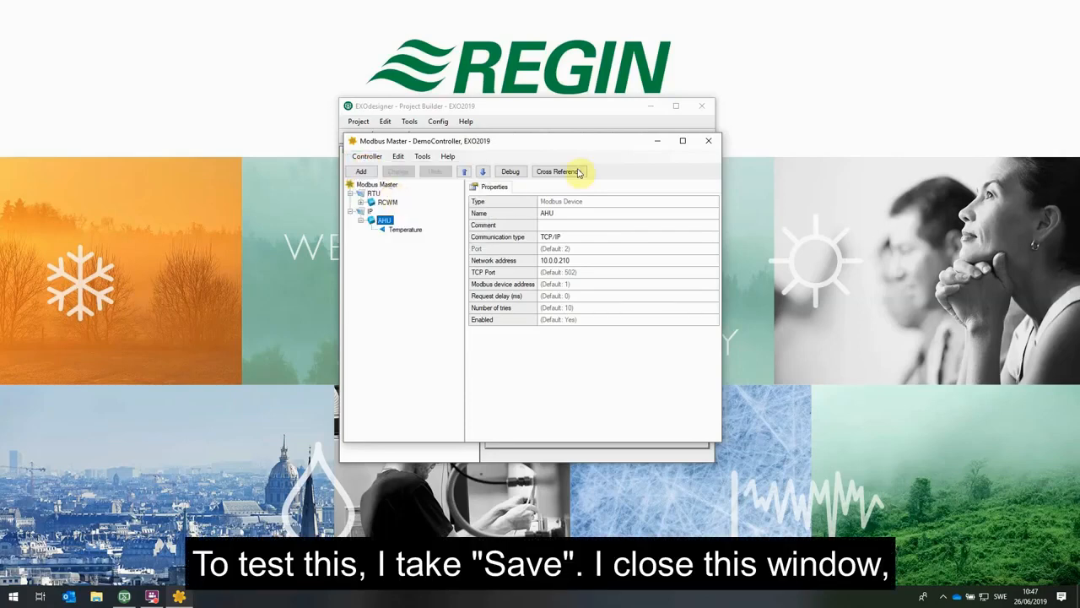
{"action": "left_click", "coordinate": [708, 140]}
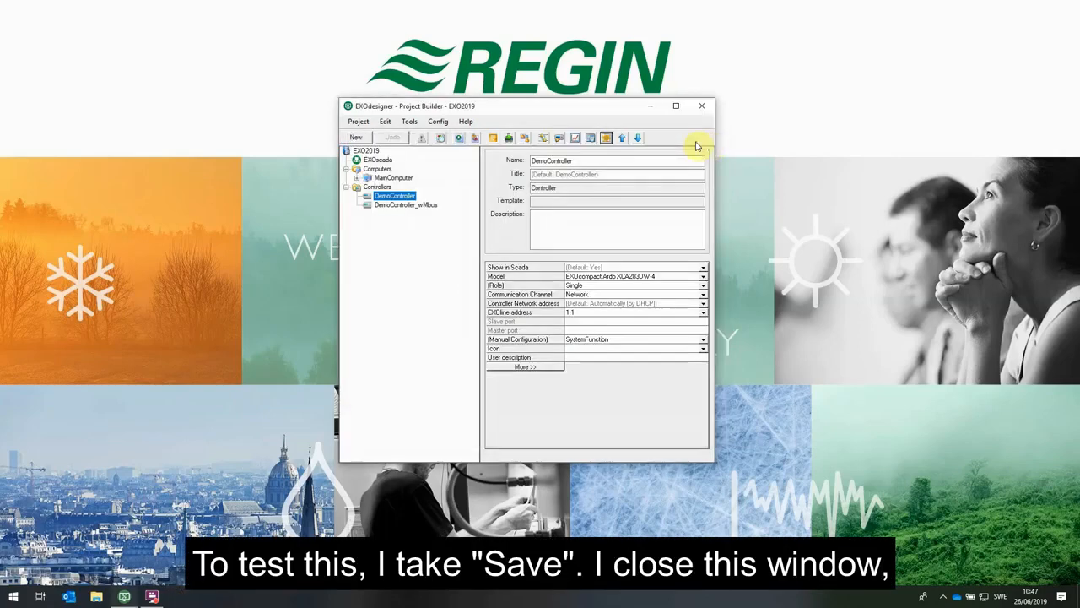
- Set up DemoController over the TCP/IP network to load the new EXOL application and communication settings
{"action": "left_click", "coordinate": [494, 142]}
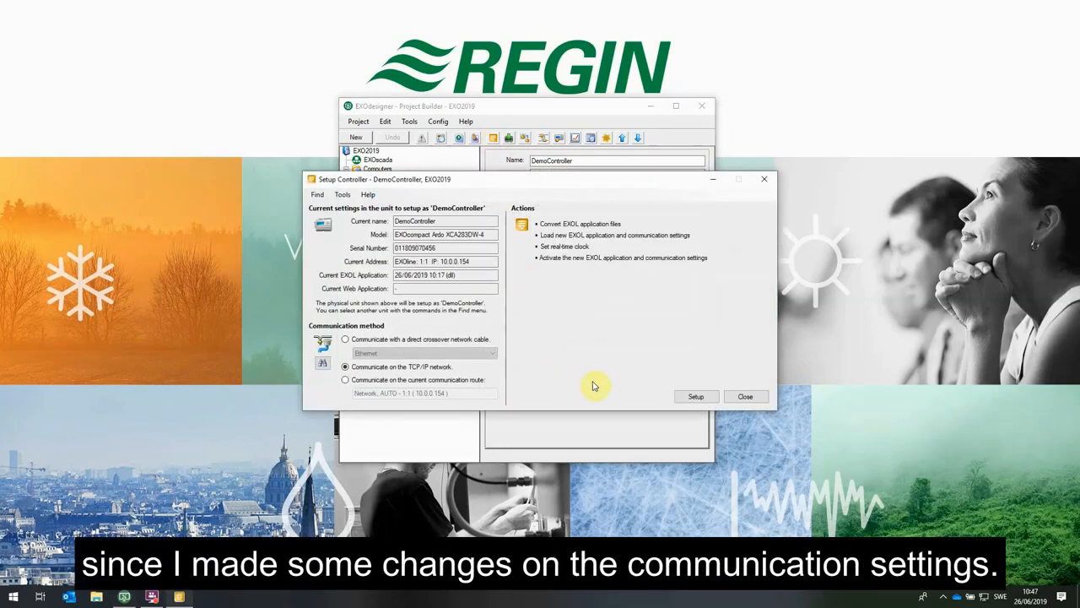
{"action": "left_click", "coordinate": [687, 396]}
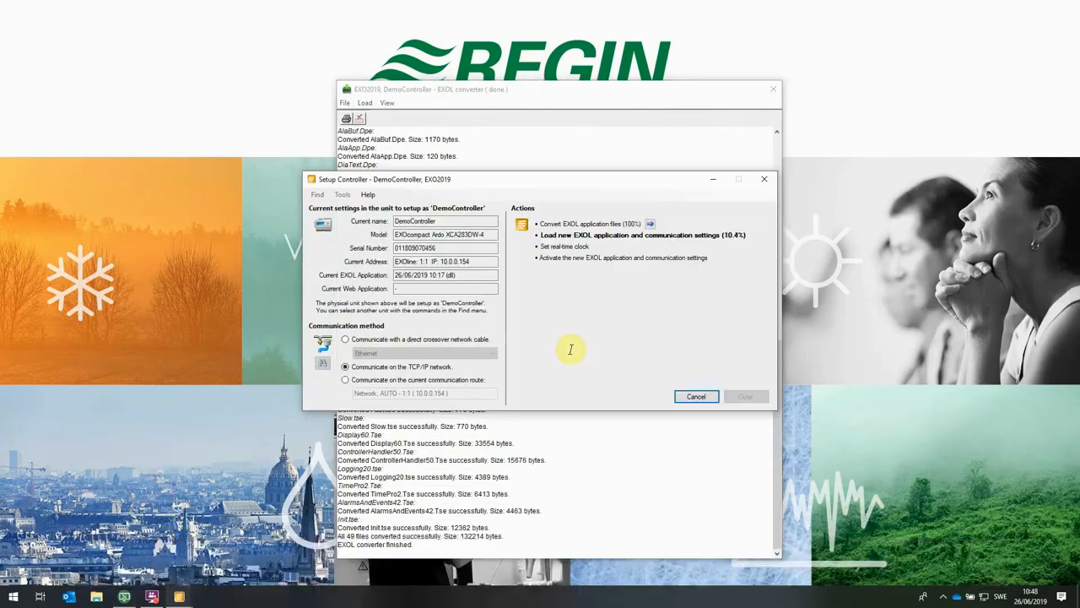
{"action": "left_click", "coordinate": [772, 91]}
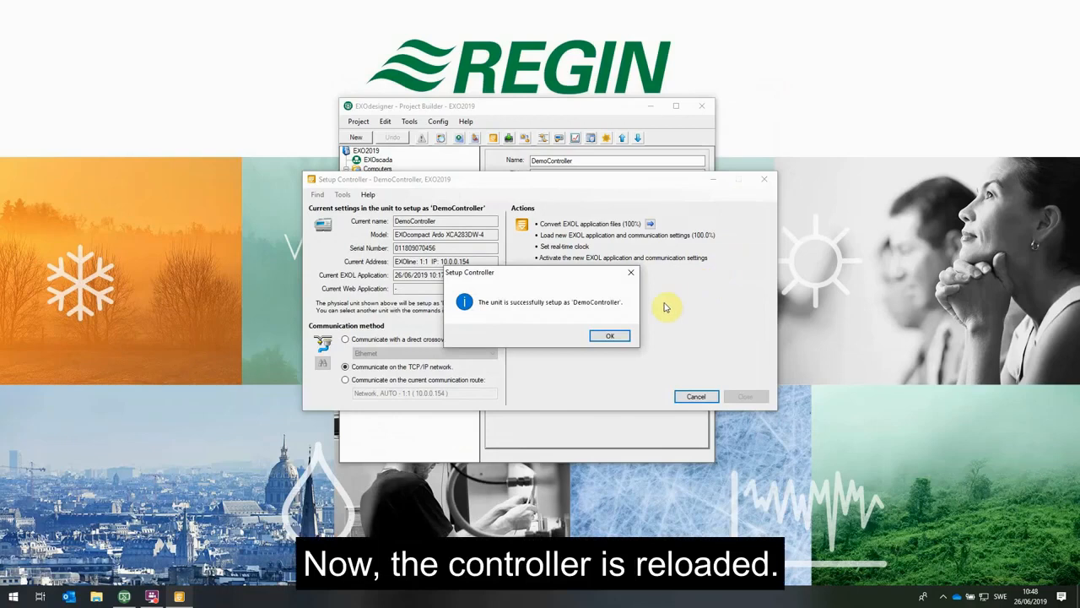
{"action": "left_click", "coordinate": [614, 337]}
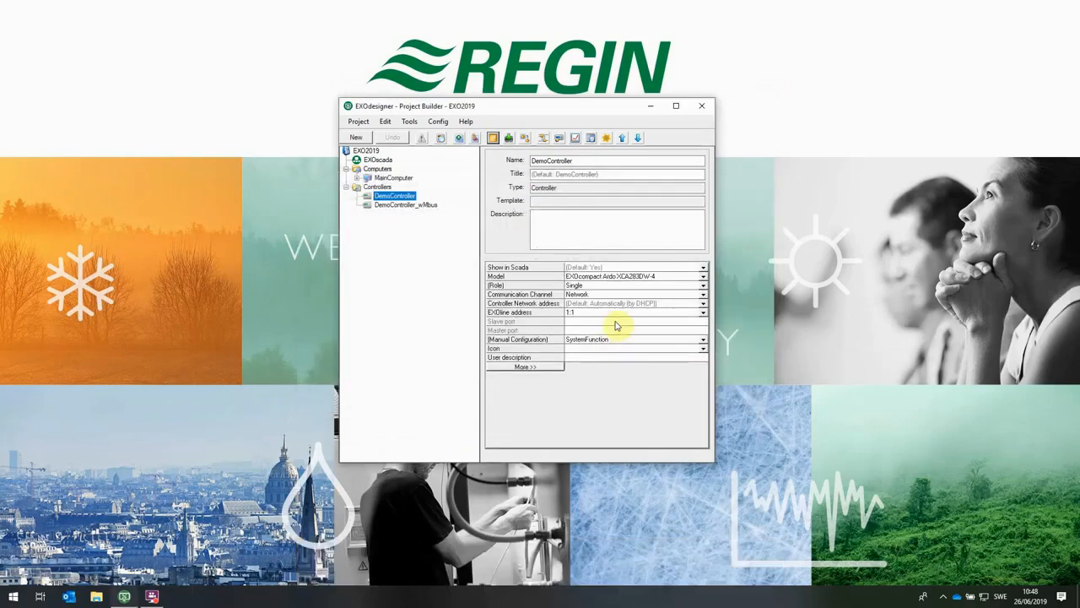
- Reopen the Modbus Master configuration and debug the RCWM device's Temperature binding, checking its values and error code
{"action": "left_click", "coordinate": [605, 142]}
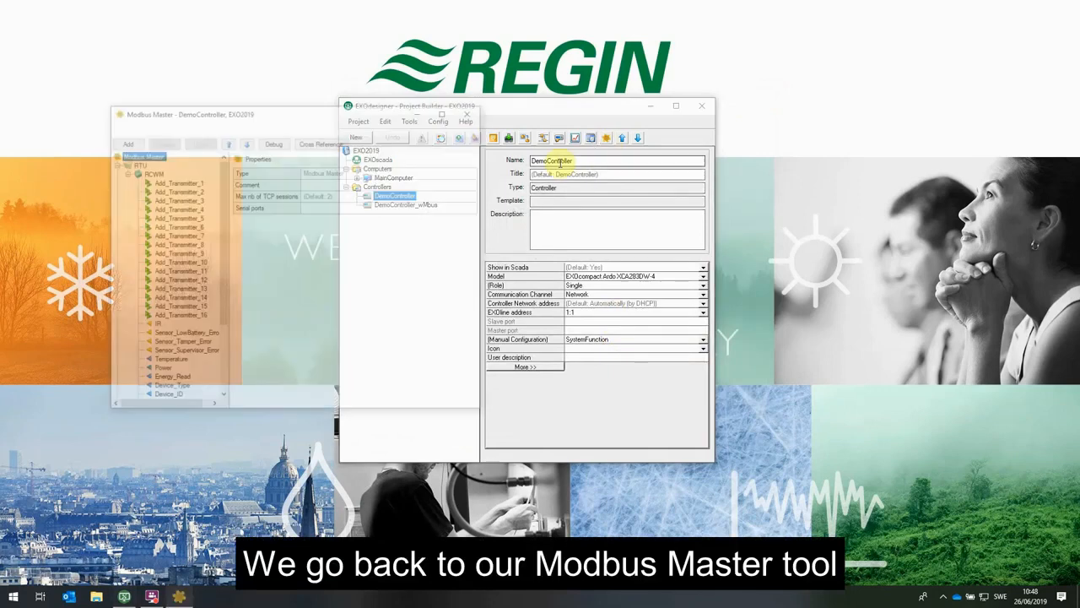
{"action": "left_click_drag", "start_coordinate": [372, 112], "coordinate": [487, 96]}
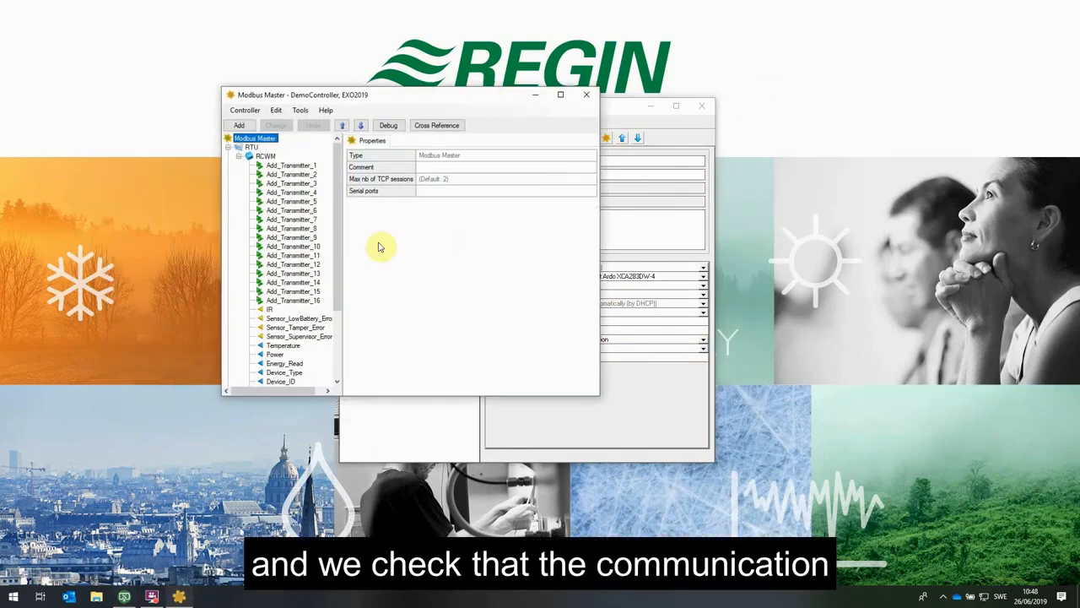
{"action": "scroll", "coordinate": [342, 287], "scroll_direction": "down", "scroll_amount": 2}
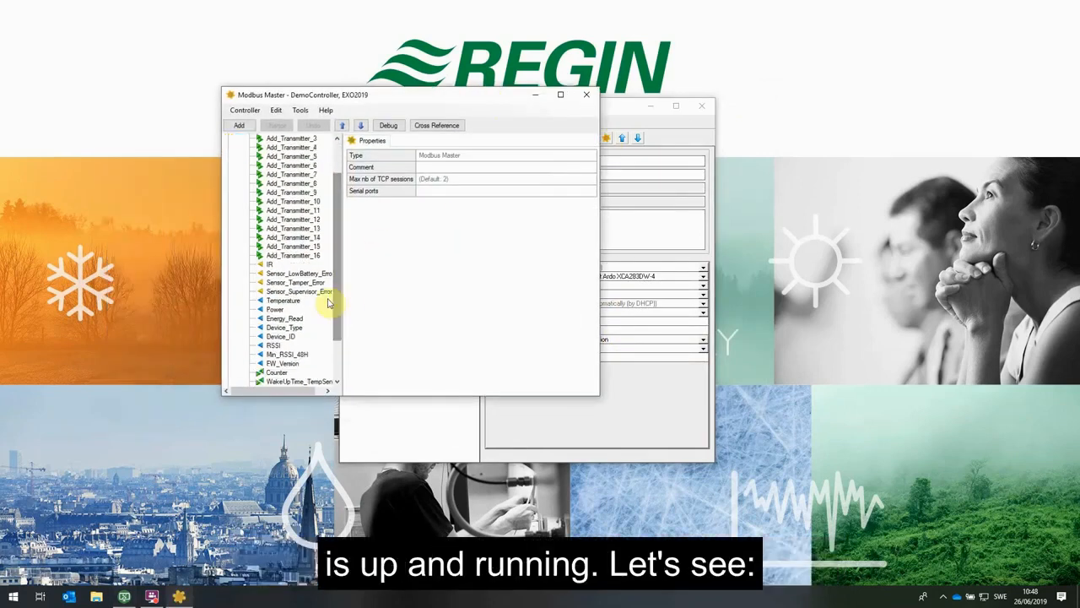
{"action": "left_click", "coordinate": [282, 300]}
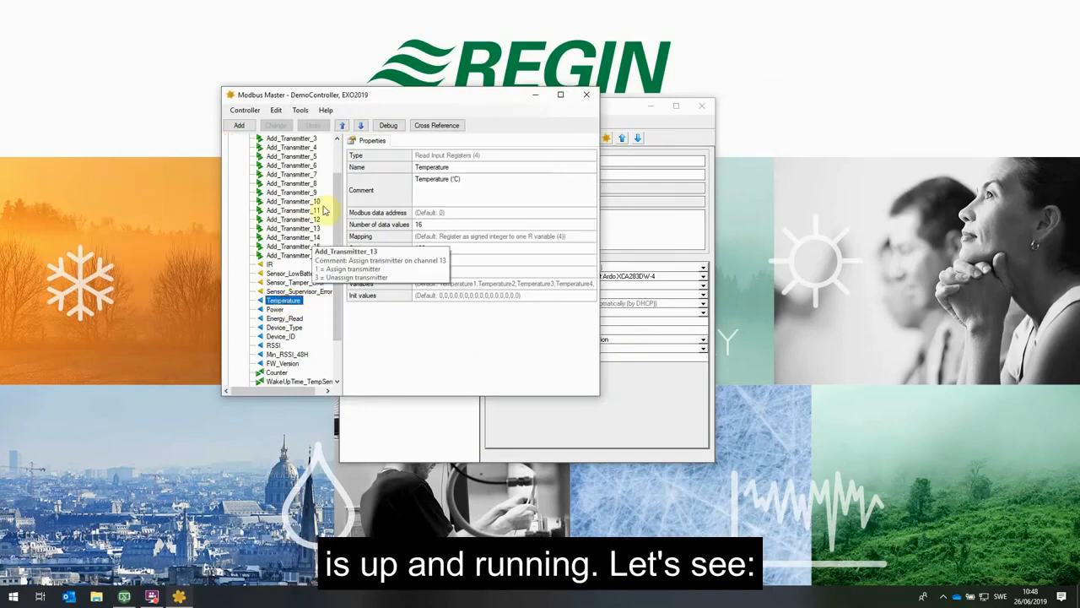
{"action": "left_click", "coordinate": [387, 127]}
{"action": "left_click", "coordinate": [499, 133]}
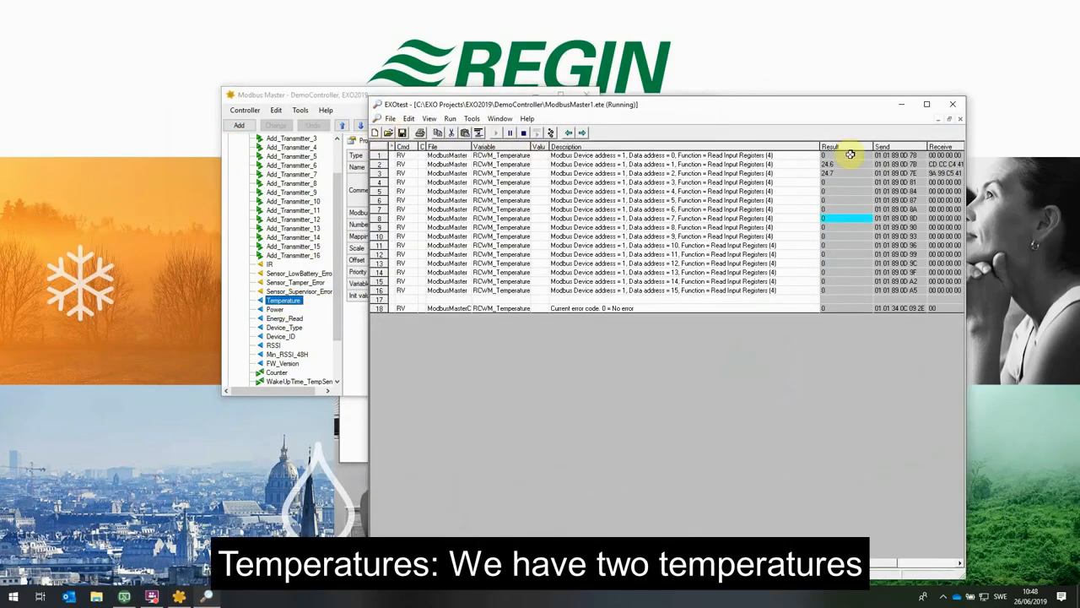
{"action": "left_click", "coordinate": [539, 308]}
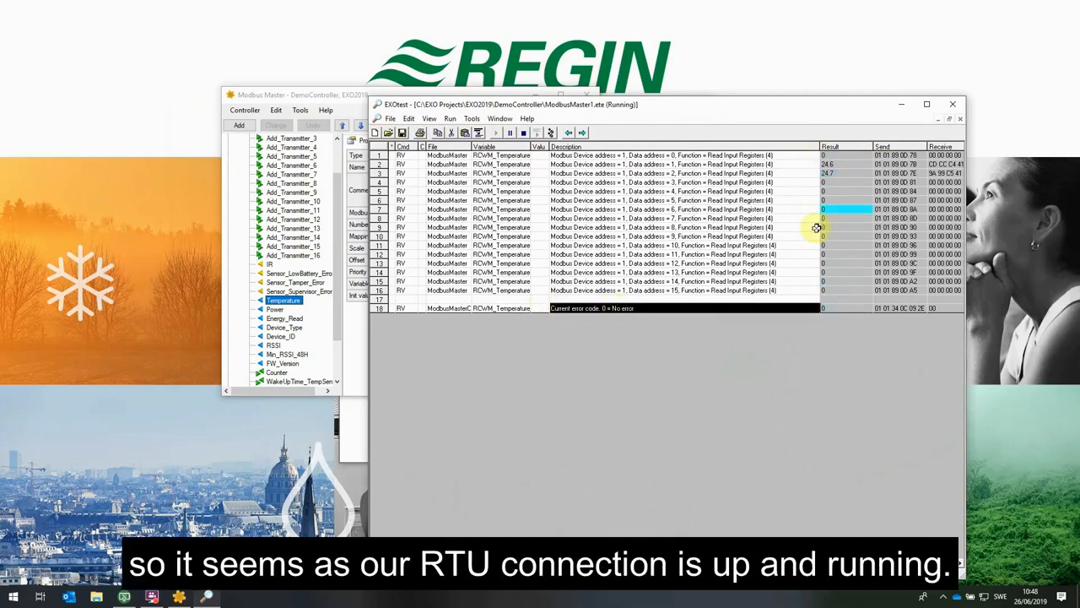
{"action": "left_click", "coordinate": [953, 104]}
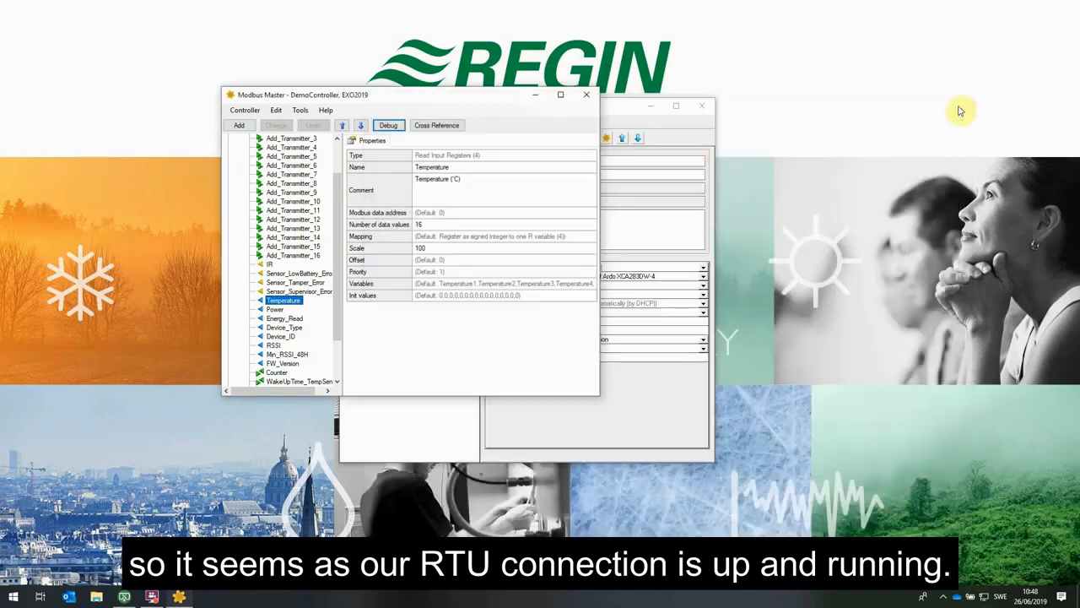
- Debug the AHU device's Temperature binding to check its three readings and error code, and close the Modbus Master configuration
{"action": "left_click_drag", "start_coordinate": [336, 246], "coordinate": [335, 331]}
{"action": "left_click", "coordinate": [283, 382]}
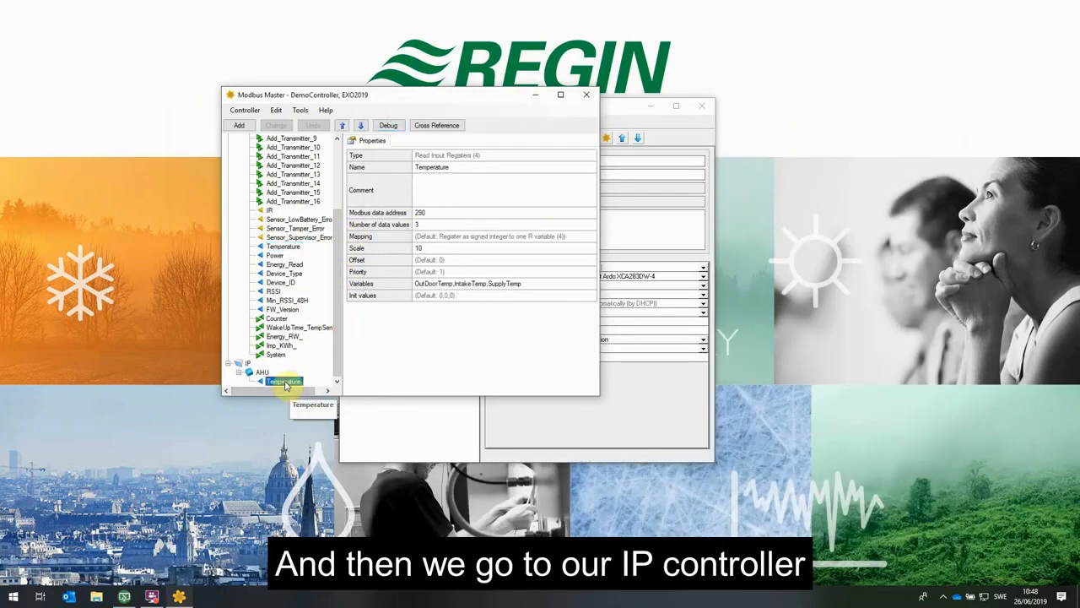
{"action": "left_click", "coordinate": [388, 126]}
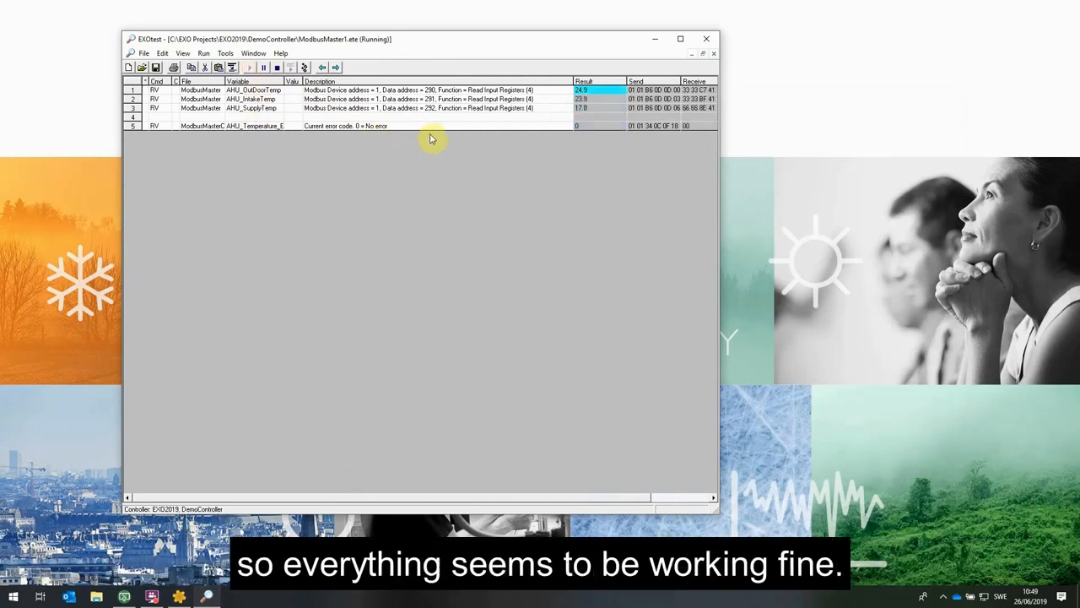
{"action": "left_click", "coordinate": [707, 42]}
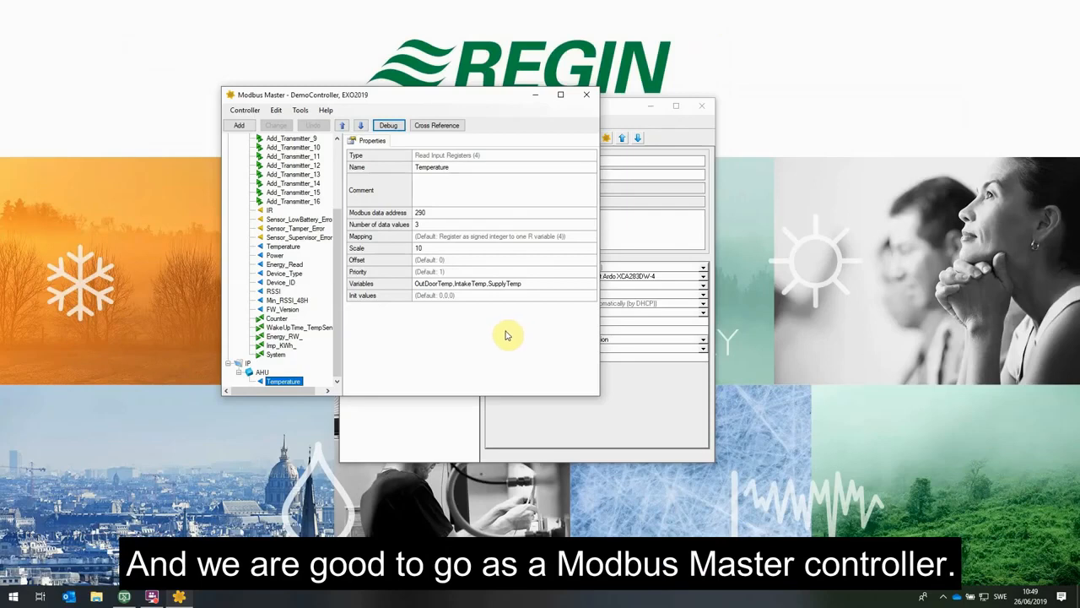
{"action": "left_click", "coordinate": [588, 97]}
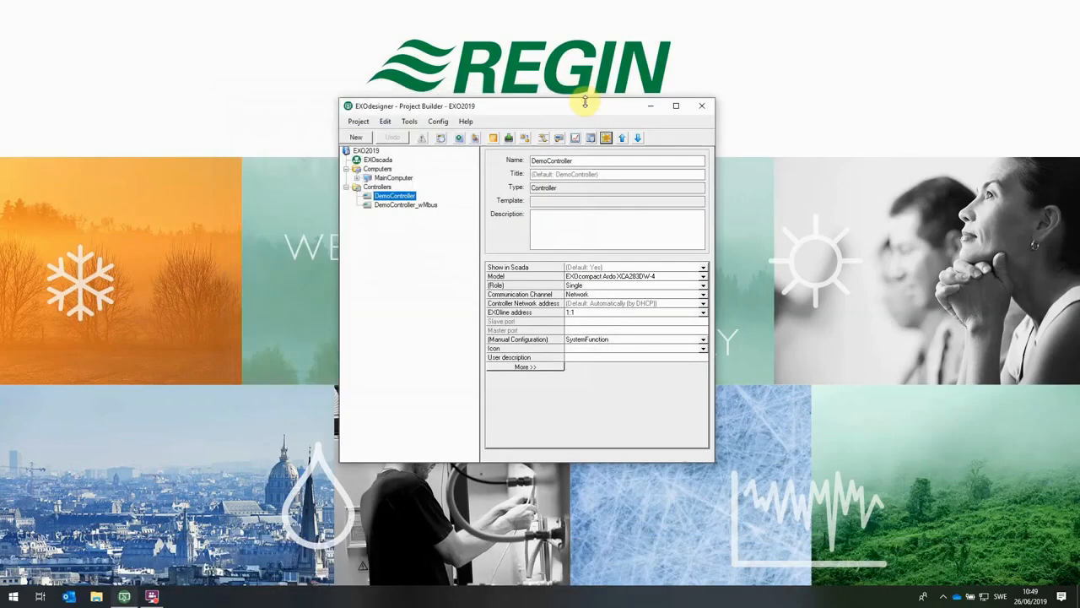